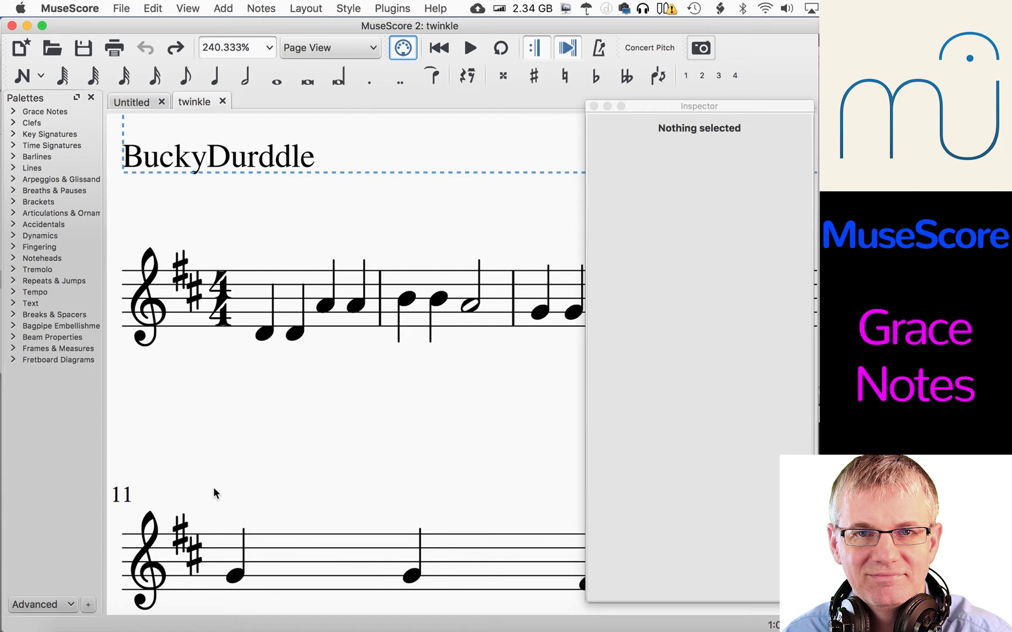
click(13, 111)
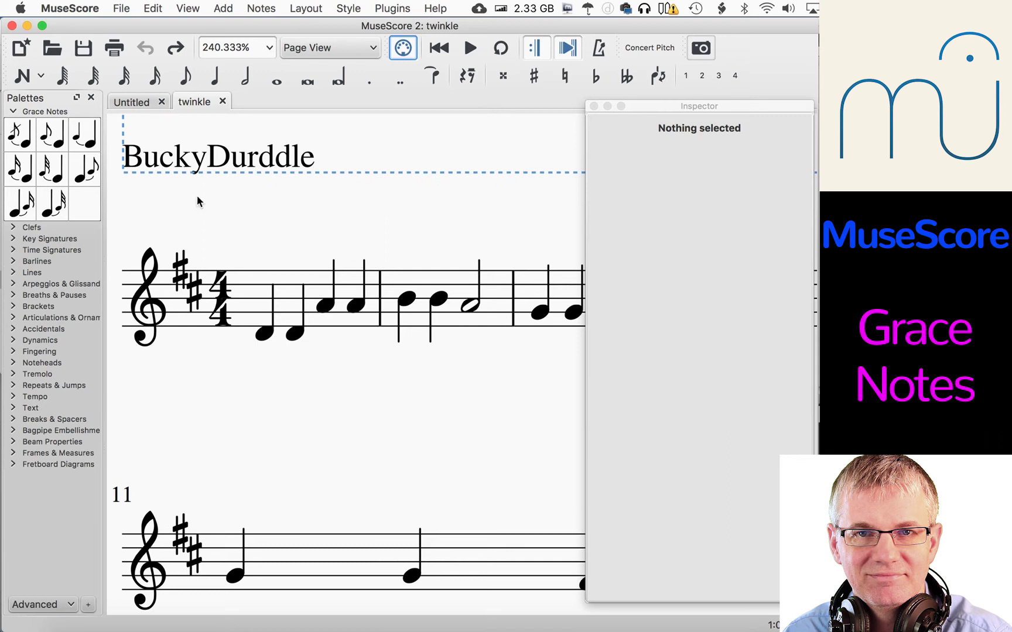
click(12, 111)
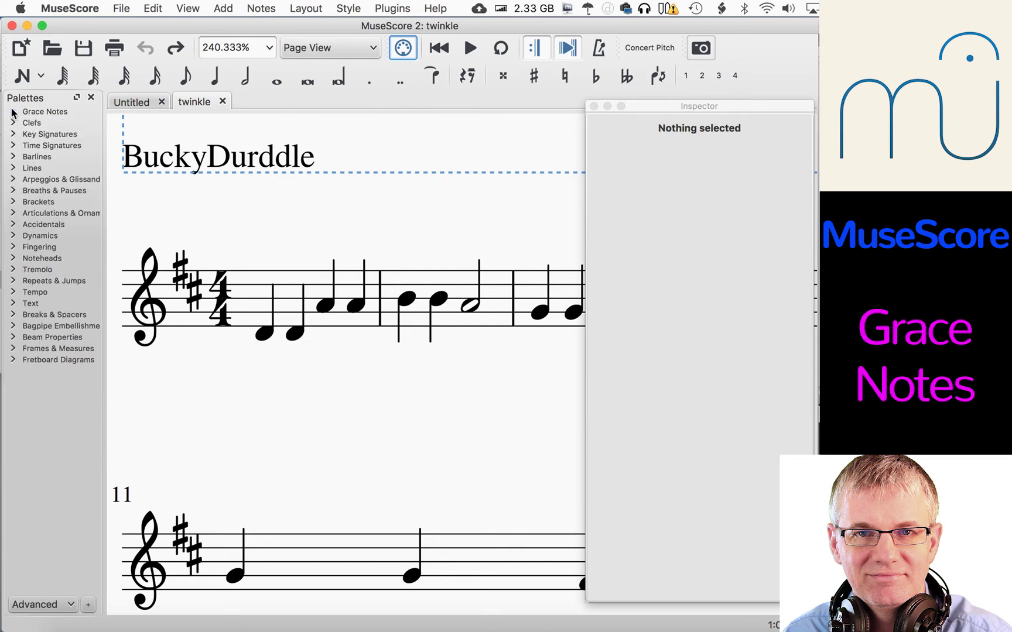
click(13, 111)
click(12, 111)
click(12, 111)
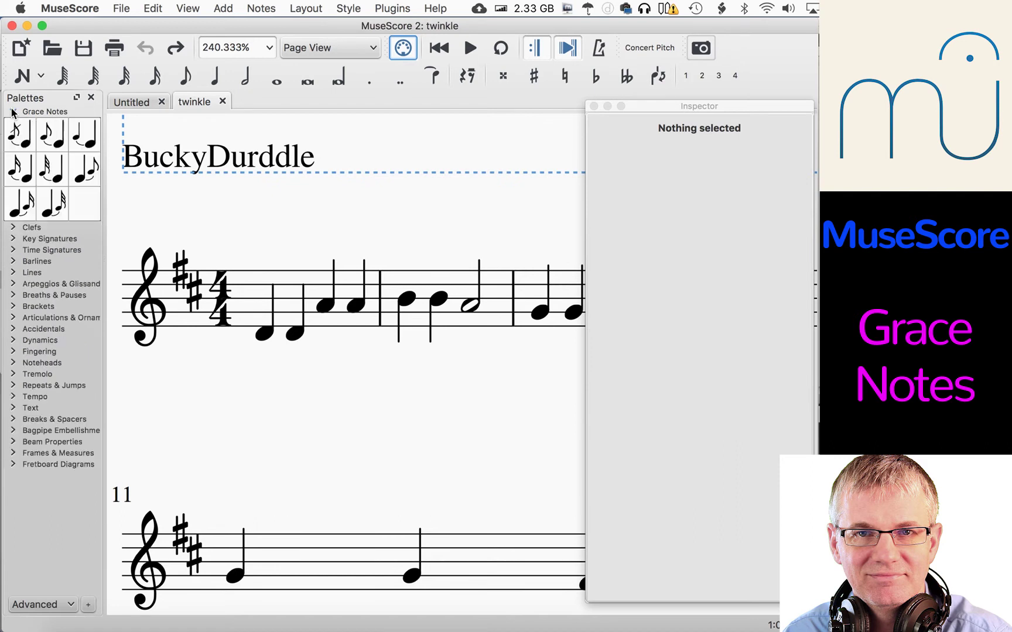
click(12, 111)
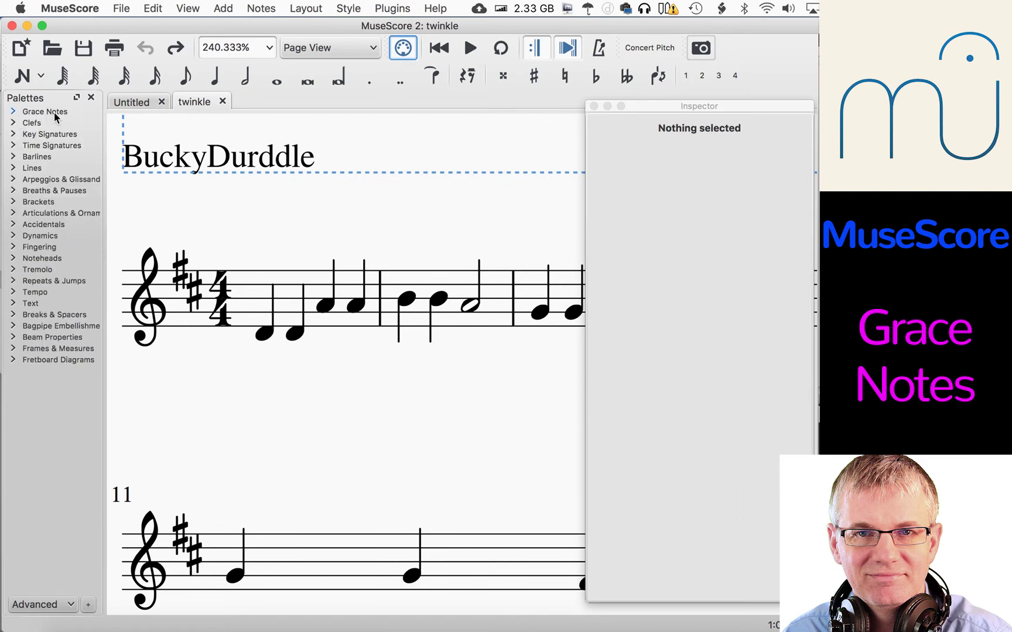
- Add an acciaccatura before the first D in measure 1 and lower the grace note's pitch to C#4
click(13, 112)
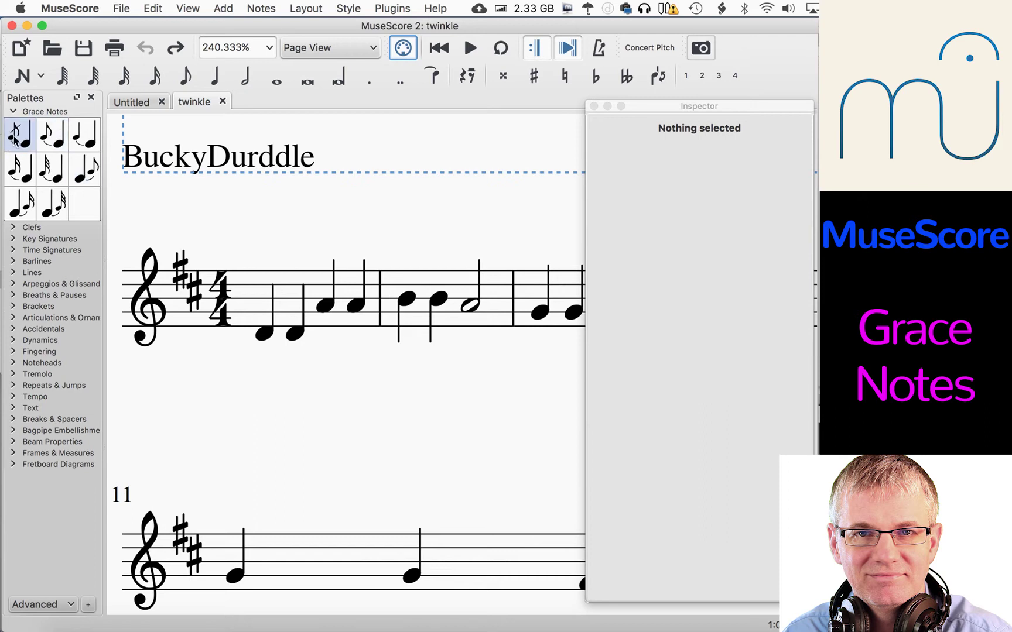
drag(13, 136, 266, 334)
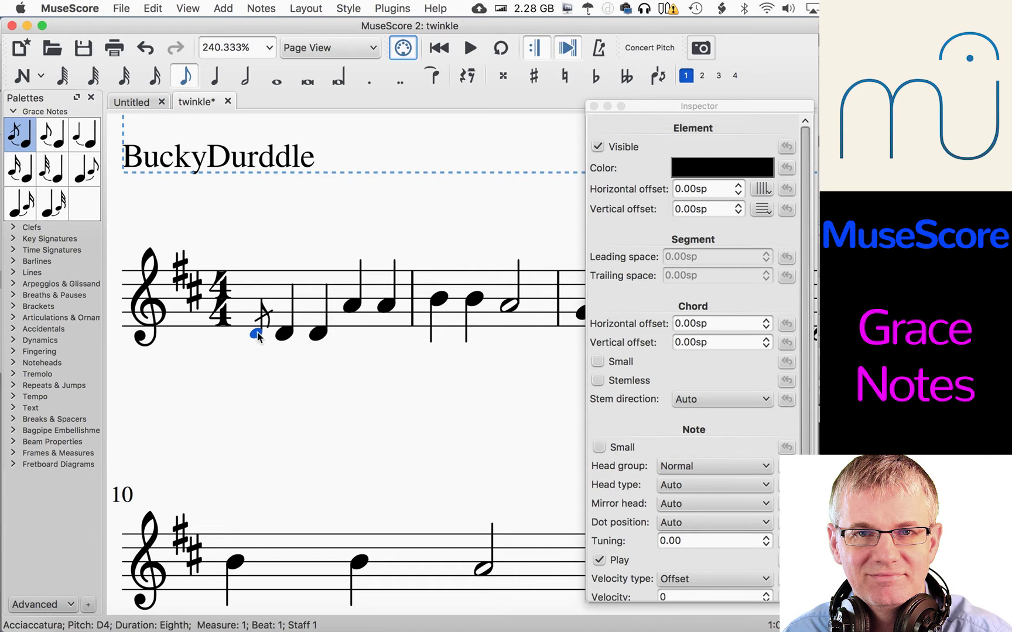
mouse_move(258, 337)
mouse_down()
mouse_move(262, 319)
mouse_move(260, 364)
mouse_move(260, 298)
mouse_move(261, 345)
mouse_move(255, 339)
mouse_up()
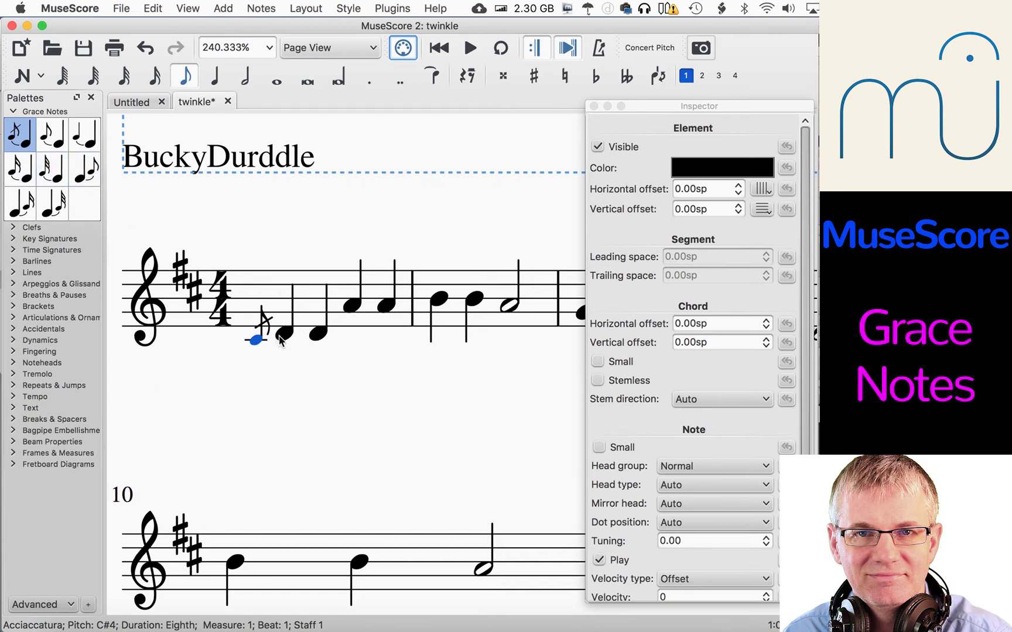
- Add a slur from the C#4 grace note to the first D and extend its end slightly
click(13, 276)
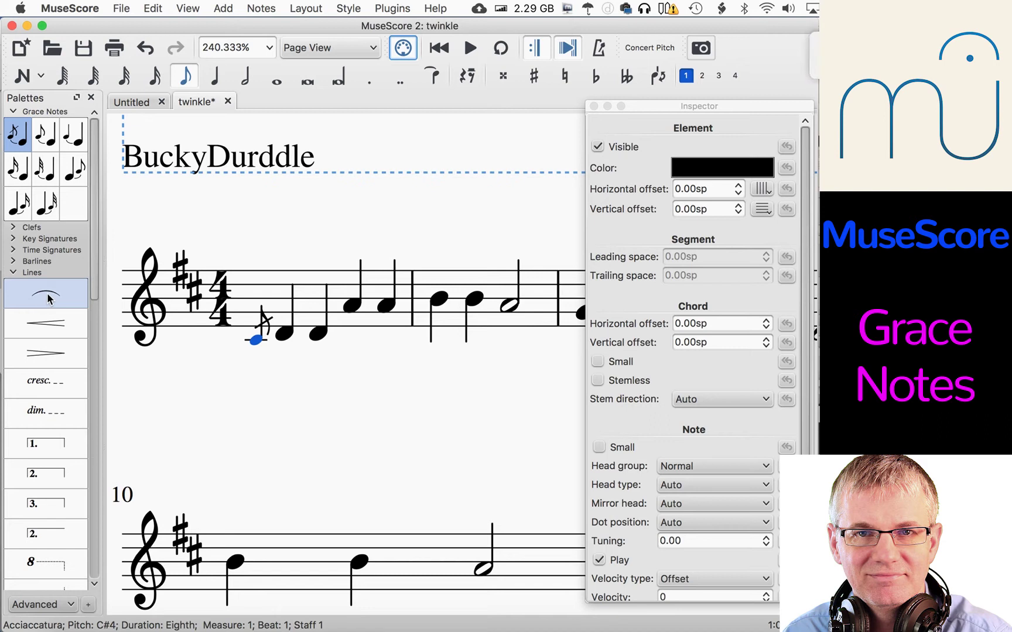
drag(49, 300, 256, 340)
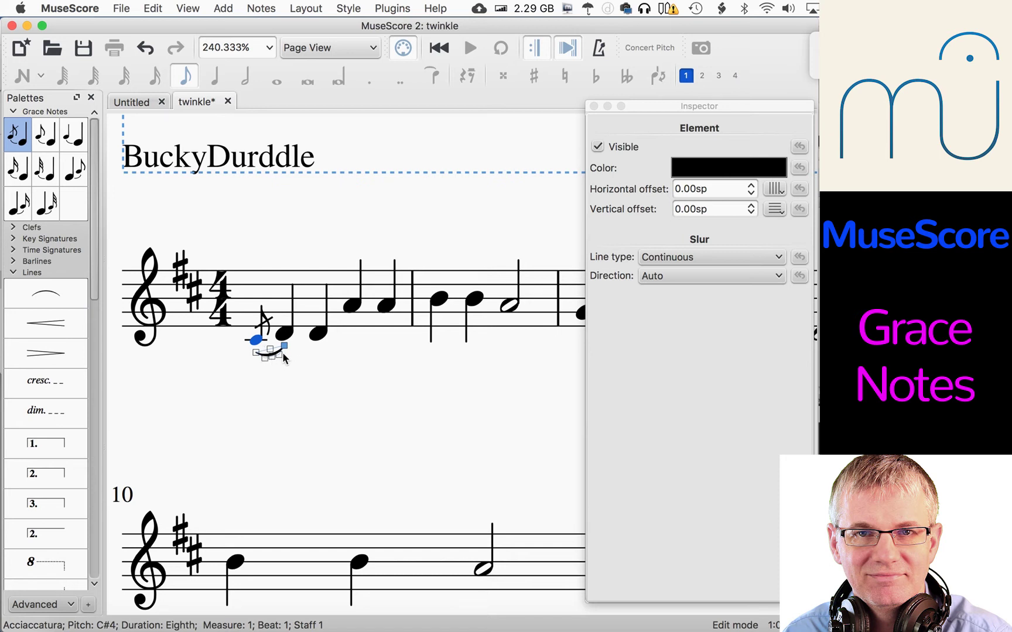
mouse_move(285, 350)
mouse_down()
mouse_move(289, 366)
mouse_move(287, 349)
mouse_up()
click(256, 353)
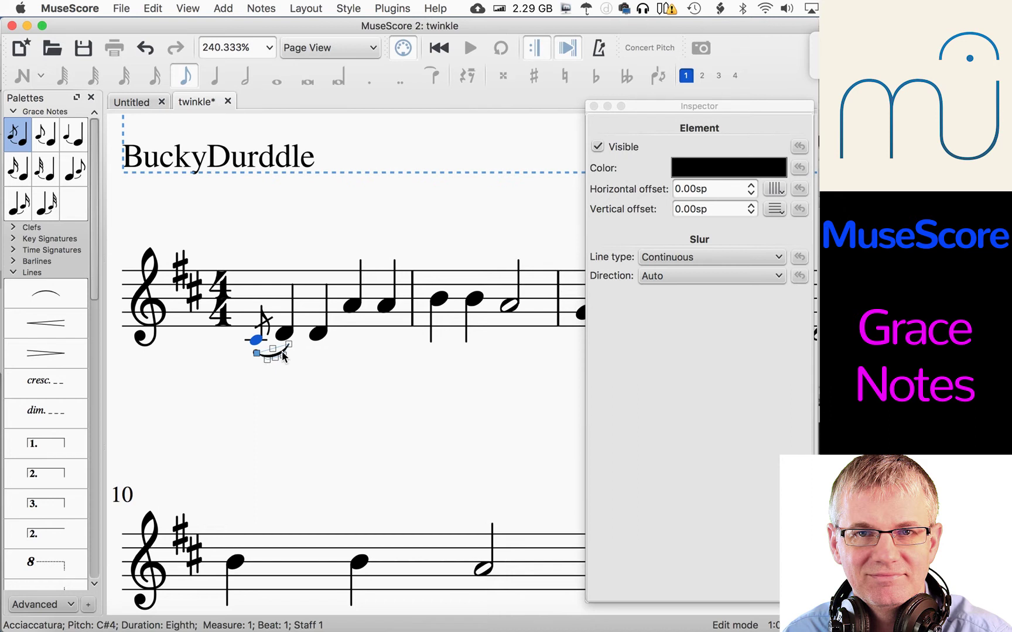
click(301, 370)
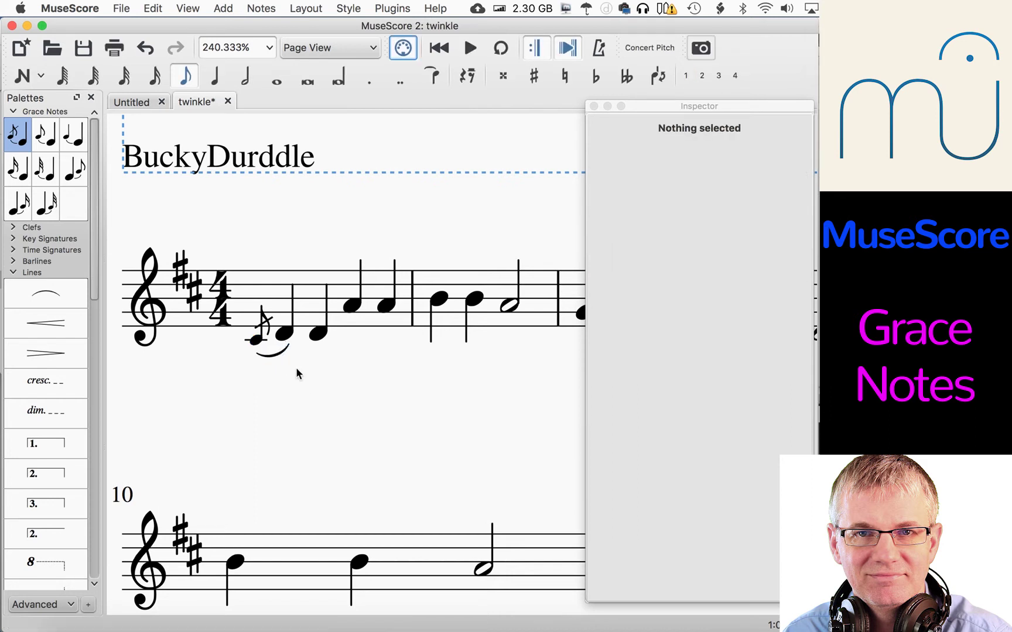
- Delete the slur joining the grace note to the first D
click(278, 354)
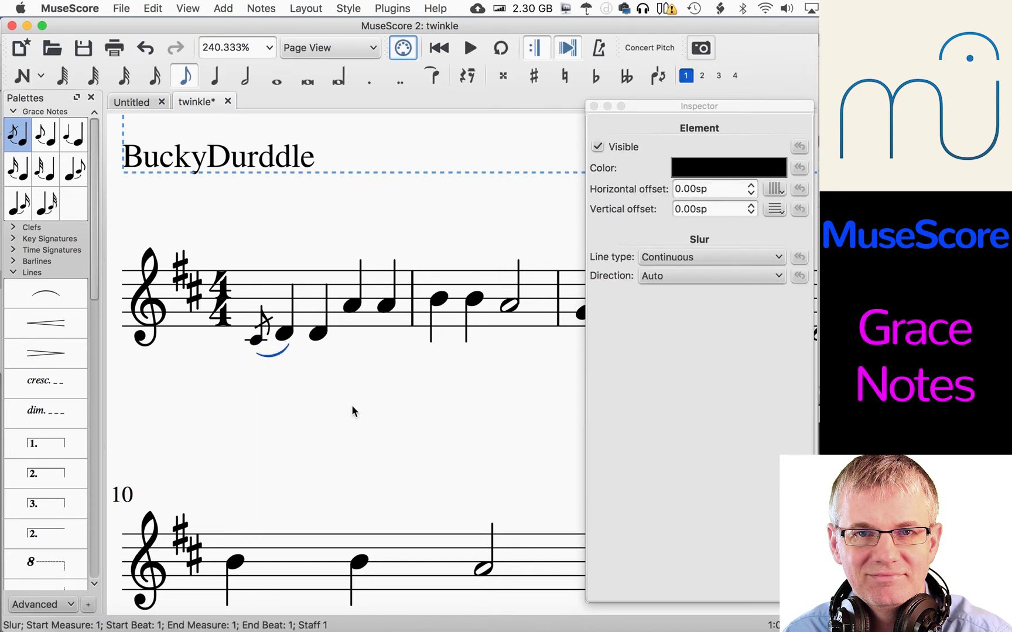
key(Delete)
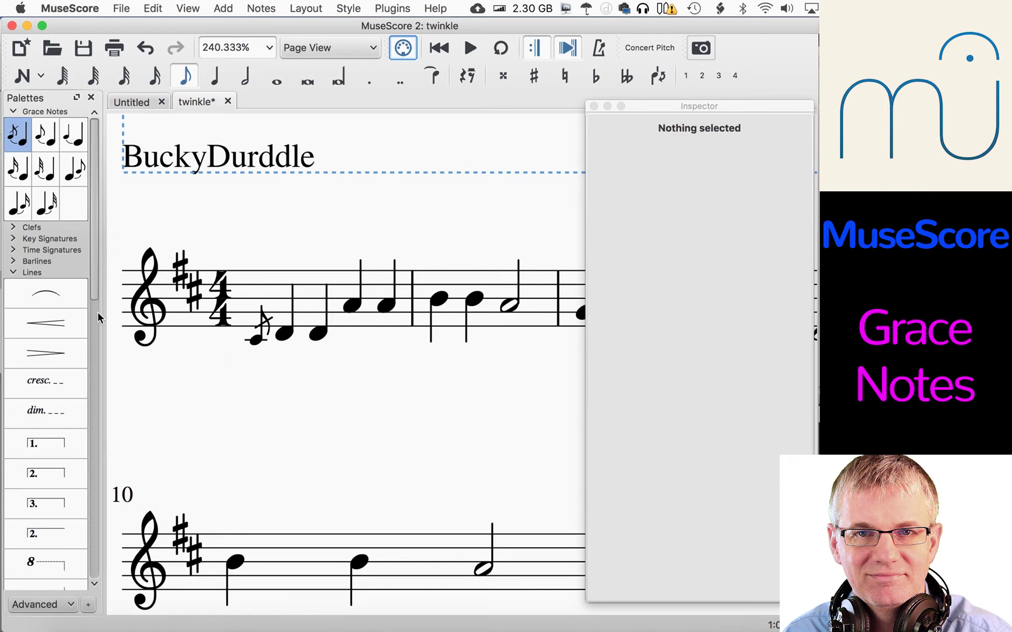
- Add a slur line starting at the selected C#4 grace note in measure 1
click(257, 341)
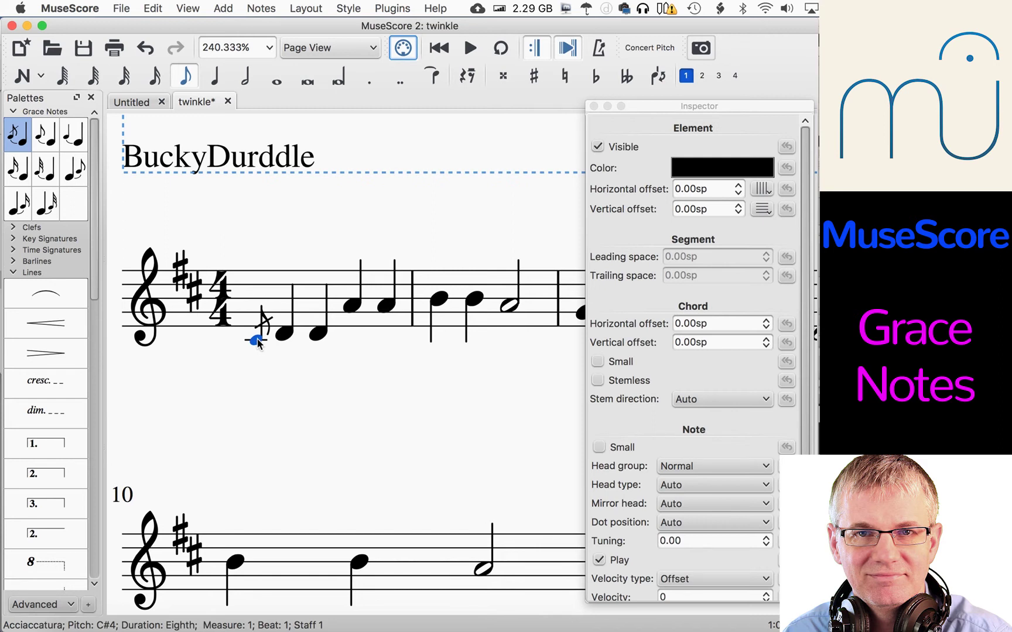
click(259, 6)
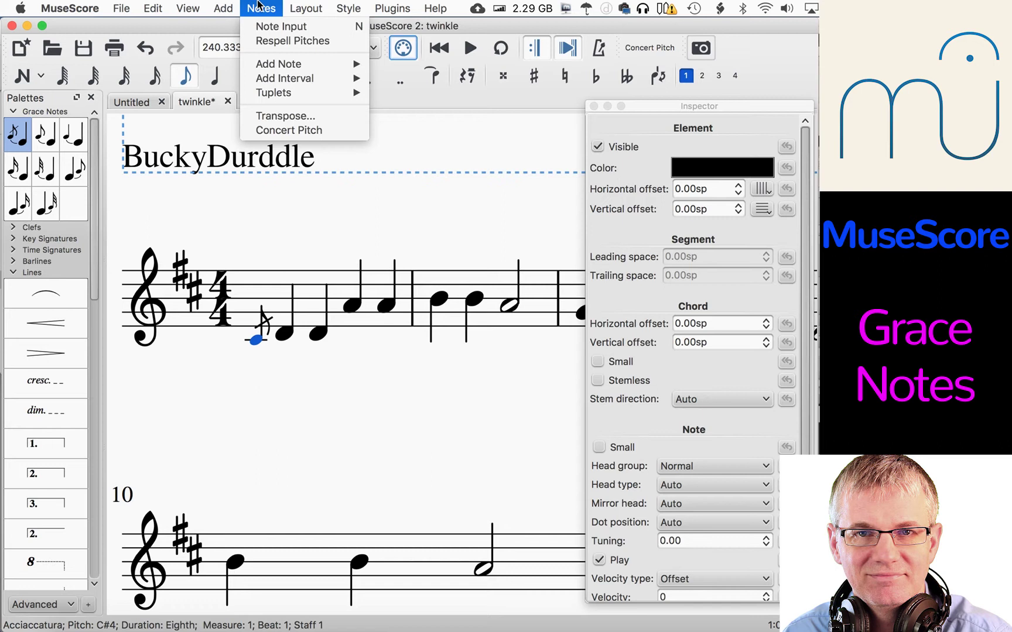
mouse_move(229, 10)
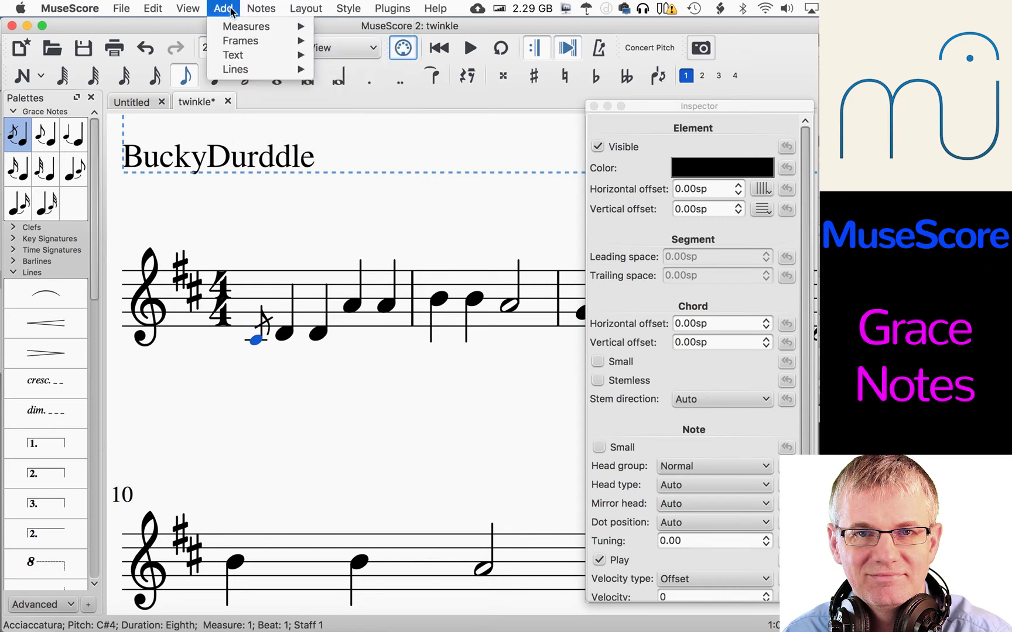
mouse_move(248, 70)
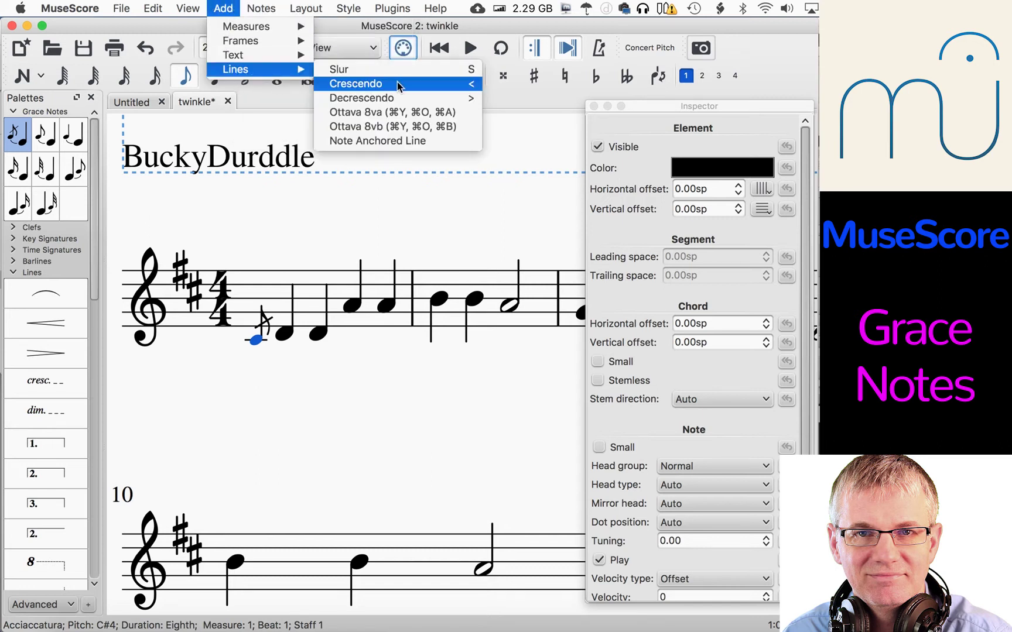
click(419, 75)
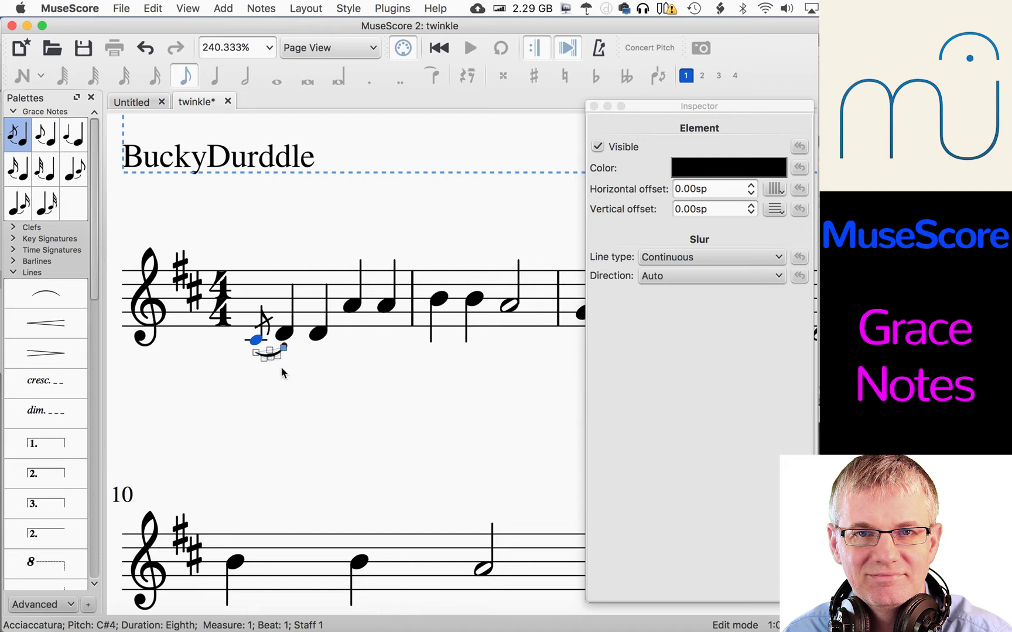
- Leave slur editing and delete the newly added slur under the grace note
click(283, 370)
click(271, 354)
key(Delete)
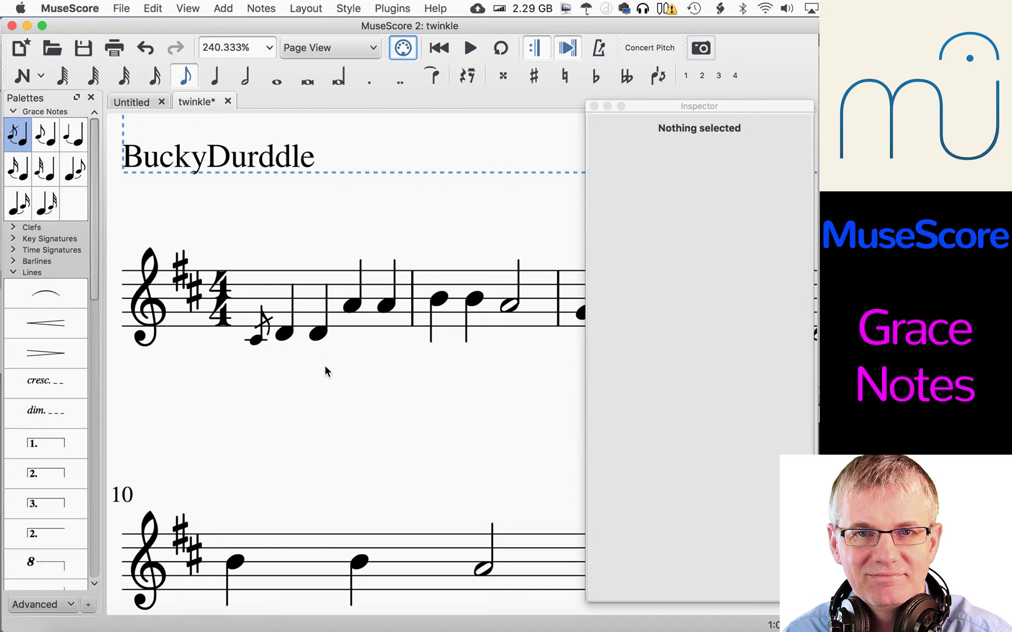
- Try a chord horizontal offset of 0.50sp on the C#4 grace note and return it to 0.00sp
scroll(326, 367, down, 5)
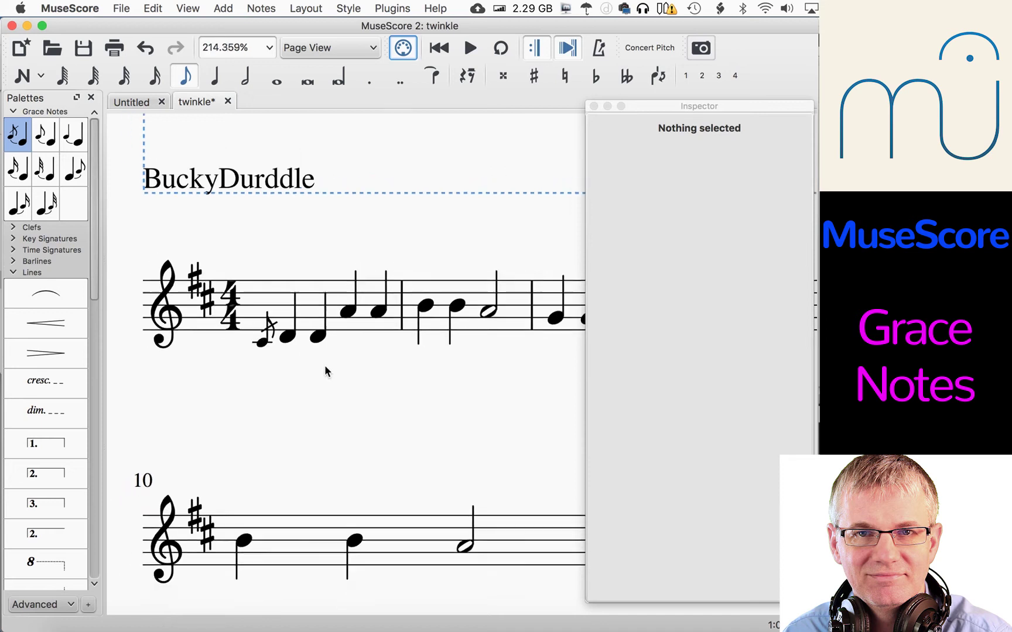
drag(356, 366, 300, 364)
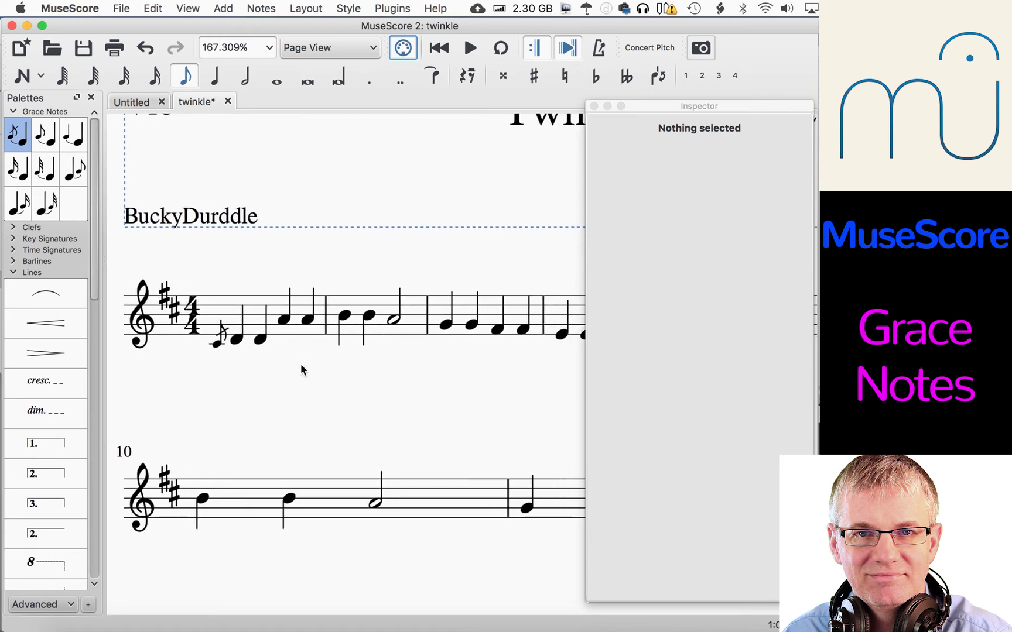
scroll(300, 363, down, 2)
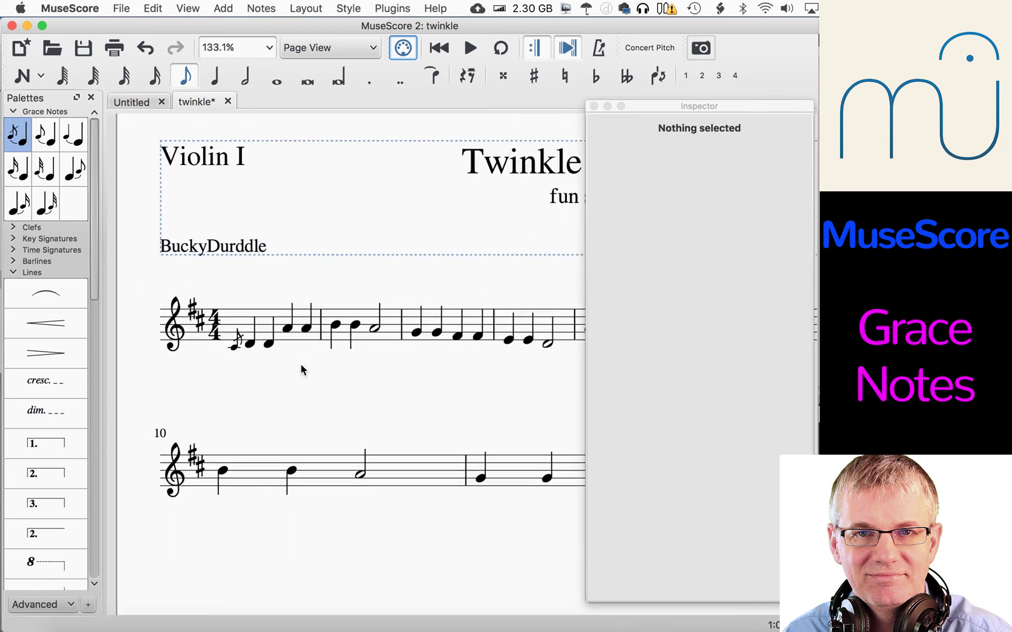
click(235, 349)
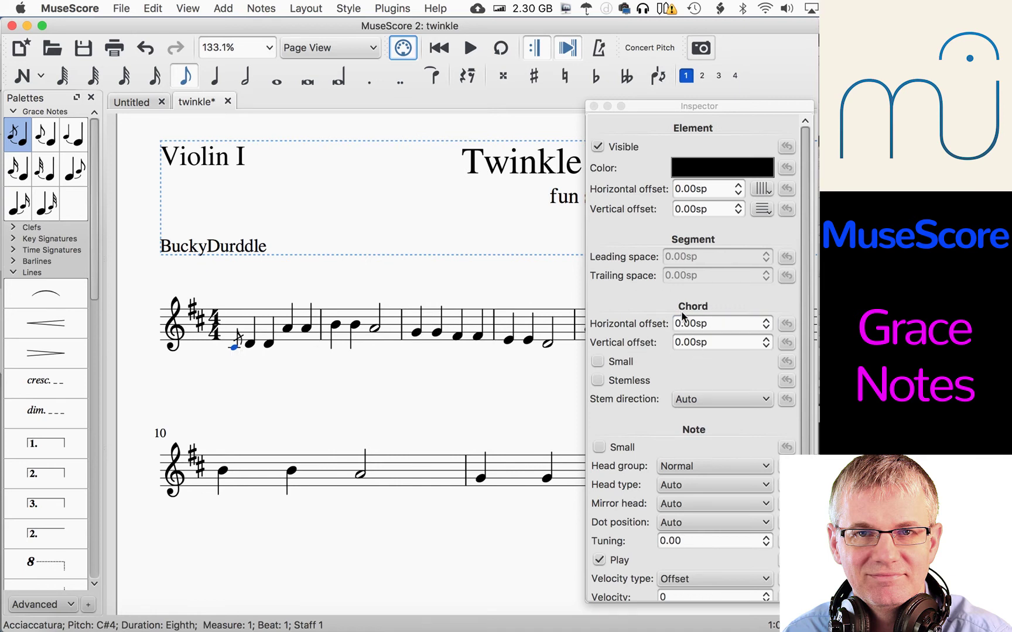
click(704, 324)
click(767, 321)
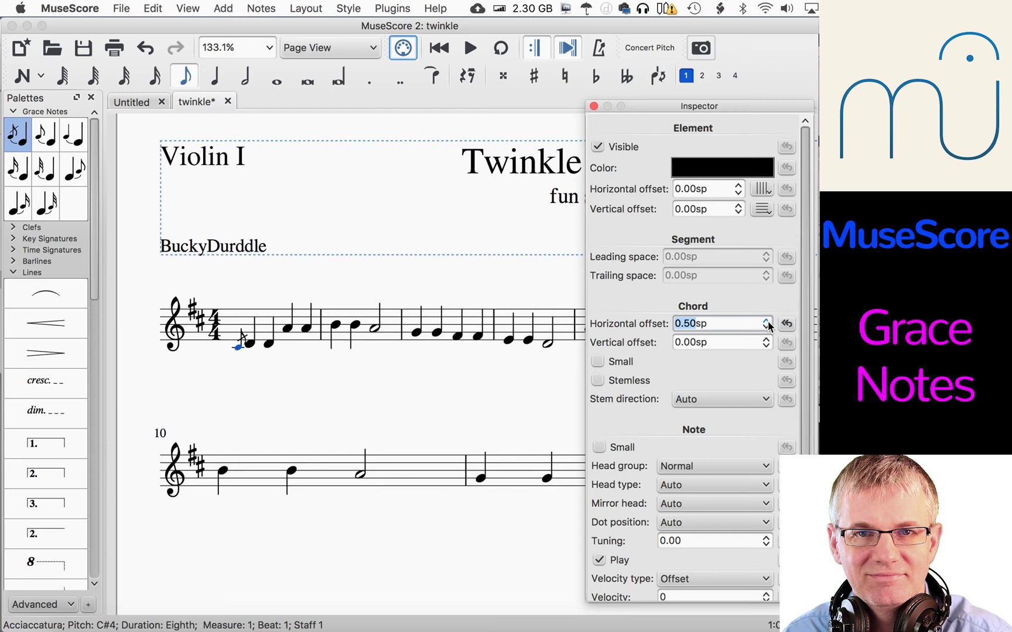
click(767, 327)
click(767, 327)
click(766, 320)
- Try element horizontal offsets from 1.00sp to -2.00sp on the grace notehead and reset the offset to its default
click(737, 196)
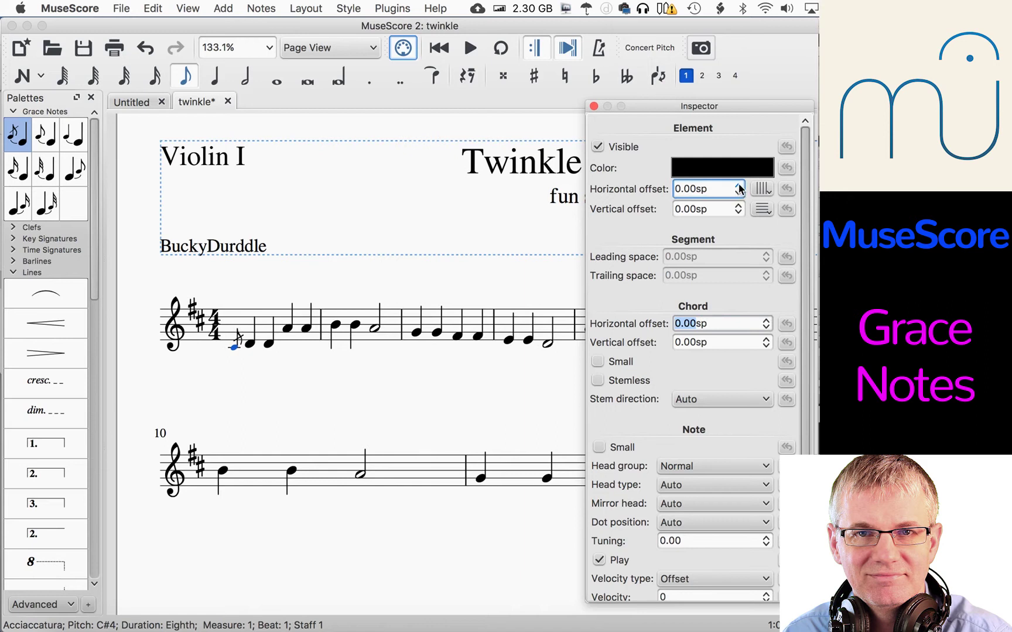
click(739, 185)
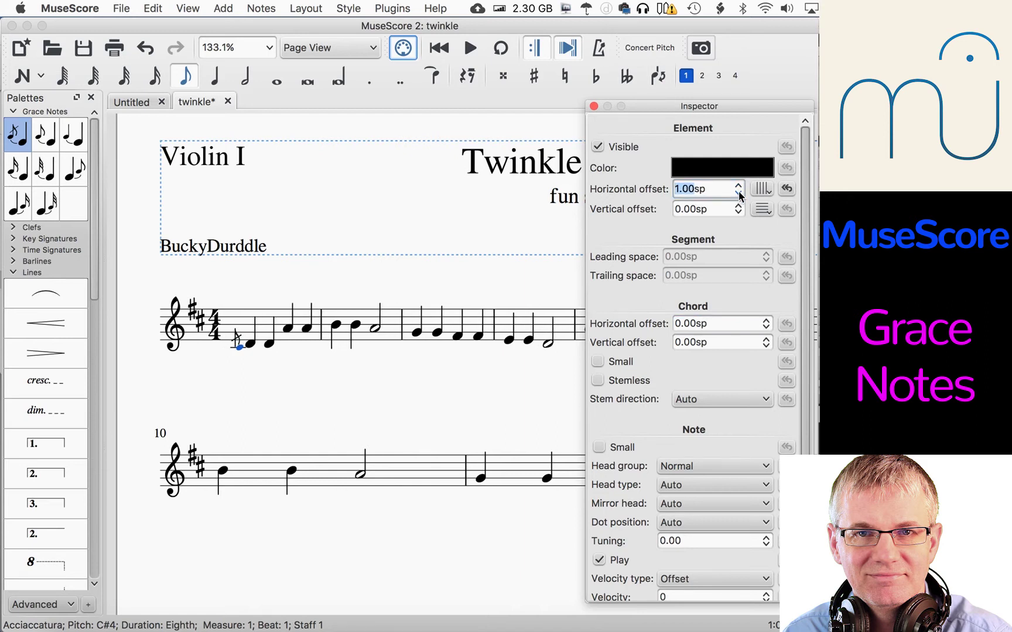
click(739, 195)
click(739, 195)
click(739, 195)
click(738, 195)
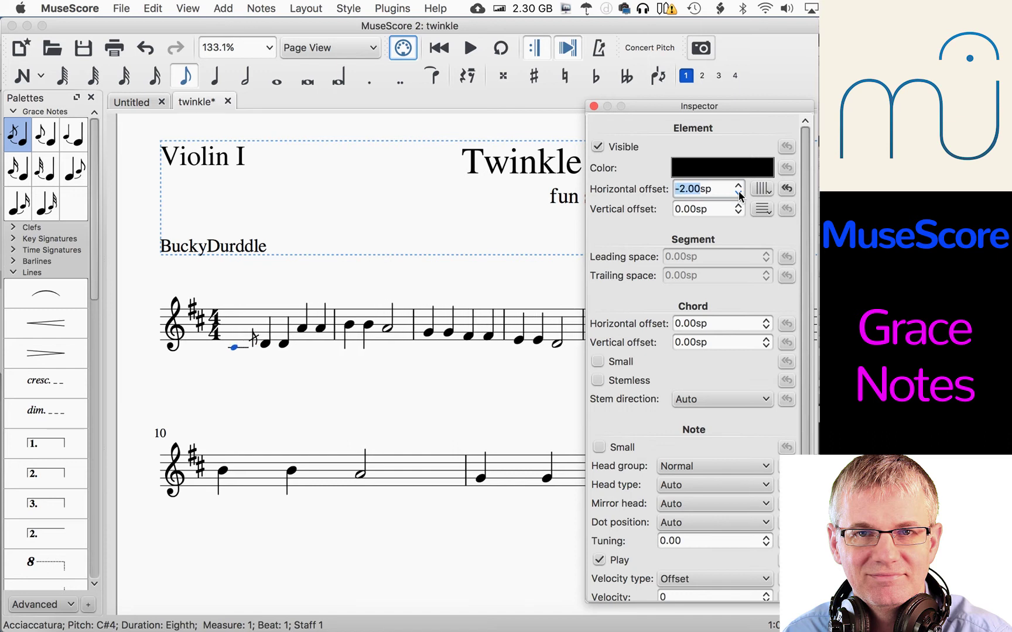
click(787, 189)
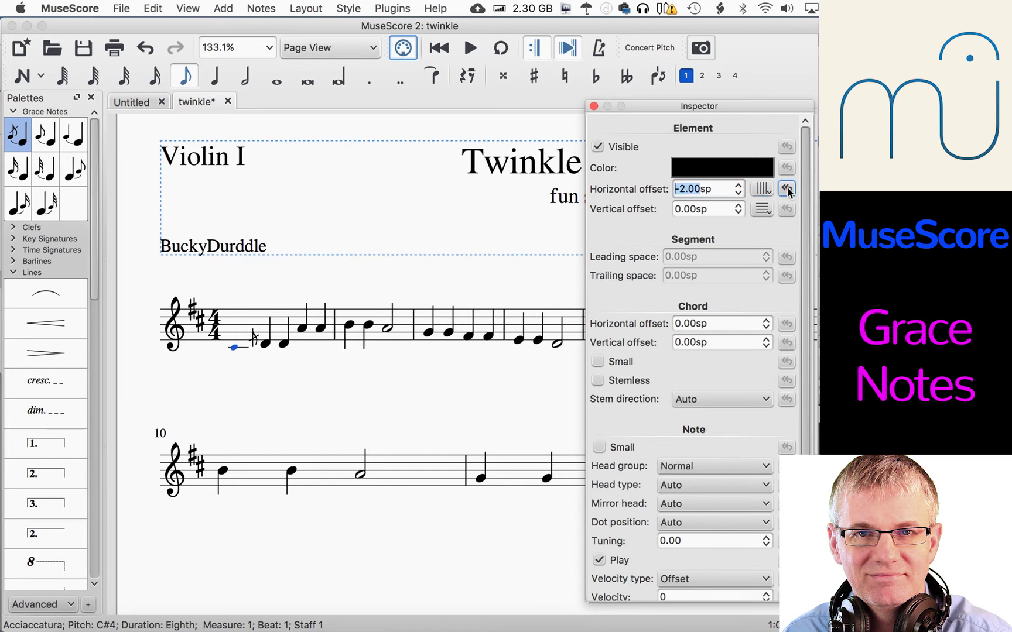
- Compare the grace note's spacing with its chord horizontal offset alternating between 0.50sp and 0.00sp
click(766, 321)
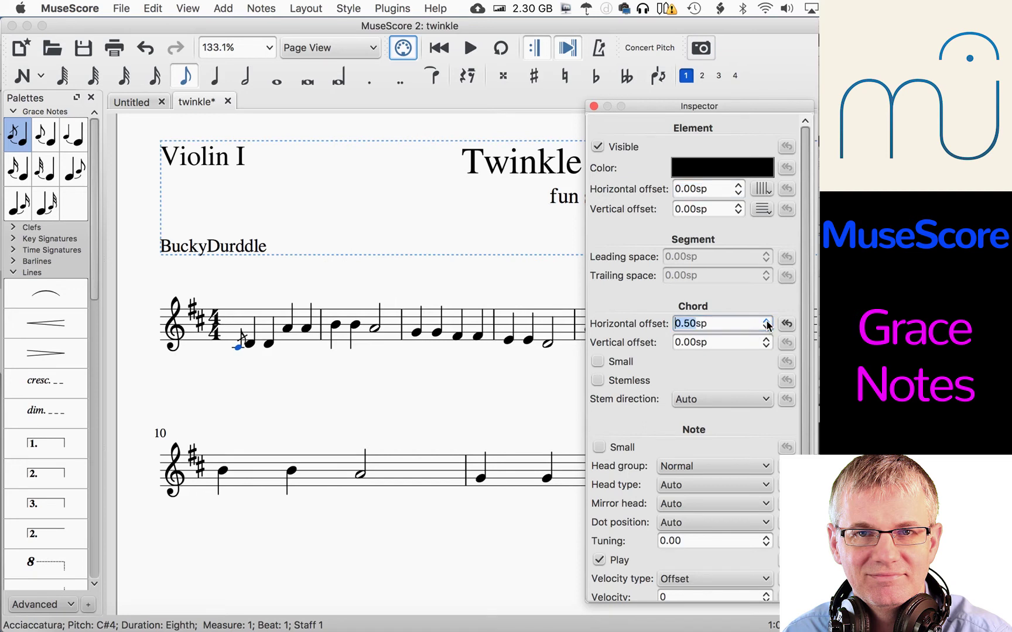
click(767, 329)
click(766, 321)
click(766, 329)
click(767, 321)
- Set the grace note's chord horizontal offset to 0.3sp after trying 0.1, 0.2 and 0.4, and deselect it
click(689, 324)
key(BackSpace)
text(1)
key(BackSpace)
text(2)
key(BackSpace)
text(4)
key(BackSpace)
text(3)
key(BackSpace)
text(2)
key(BackSpace)
text(3)
click(352, 435)
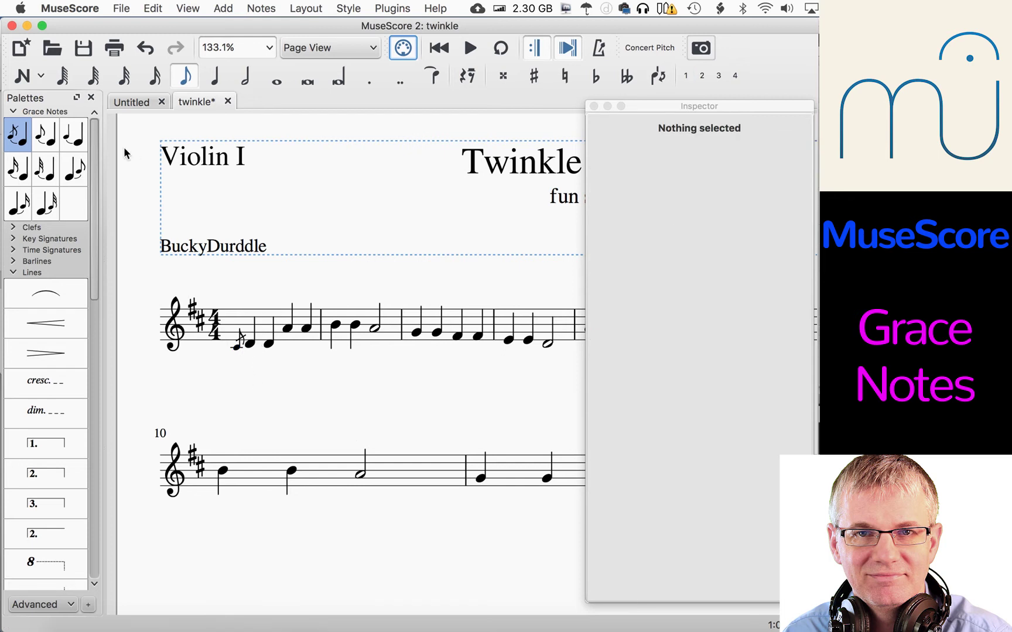
- Add a slur from the grace note to the first D and move both its ends closer to the noteheads
click(239, 347)
drag(59, 299, 242, 355)
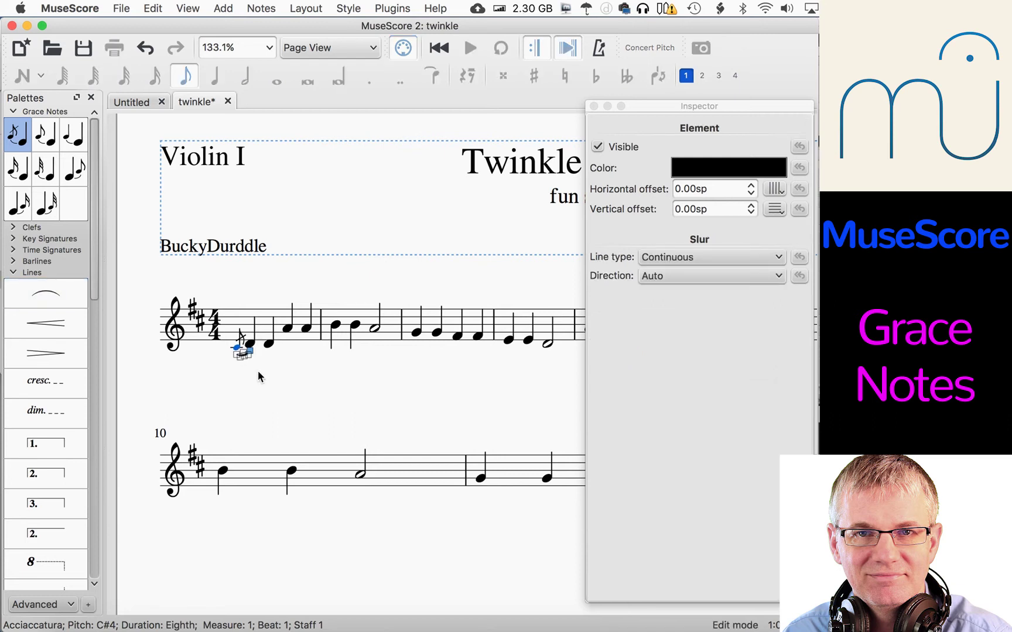
scroll(237, 369, up, 15)
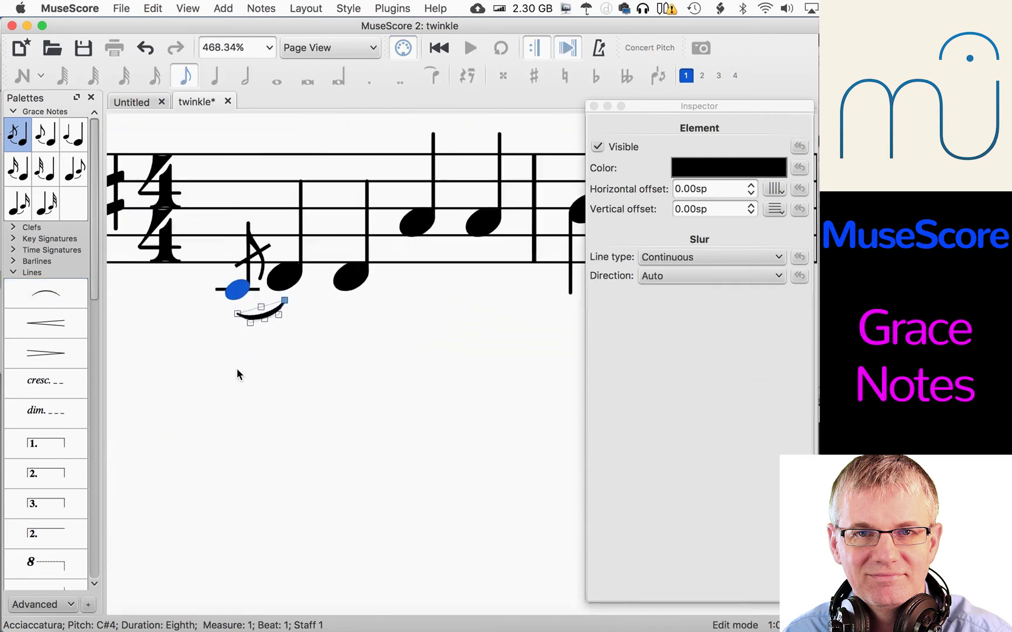
scroll(237, 368, up, 5)
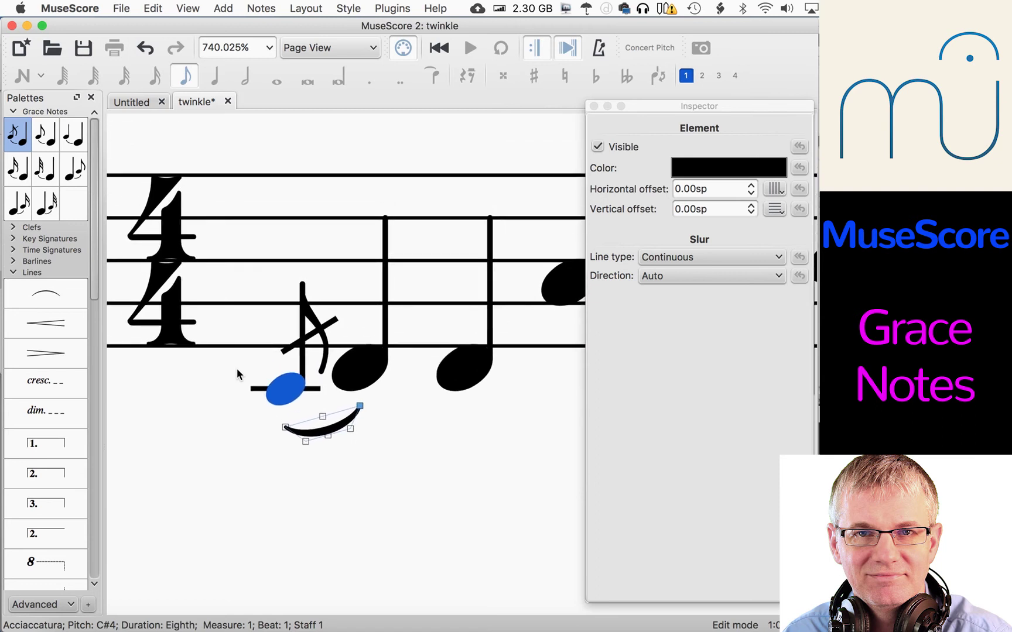
mouse_move(360, 407)
mouse_down()
mouse_move(368, 399)
mouse_move(353, 402)
mouse_up()
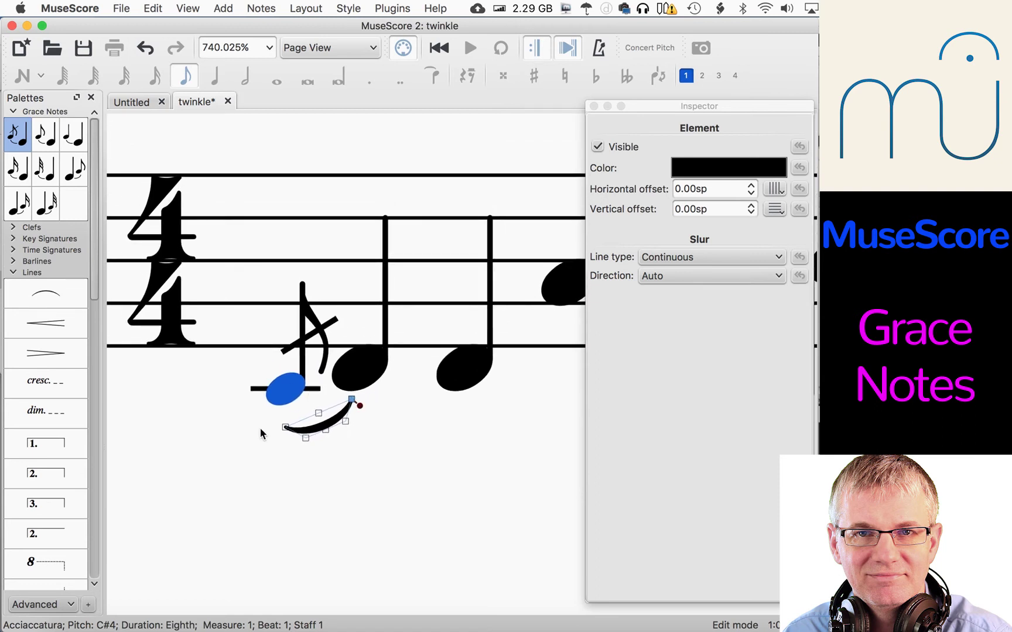
drag(285, 426, 287, 418)
click(346, 478)
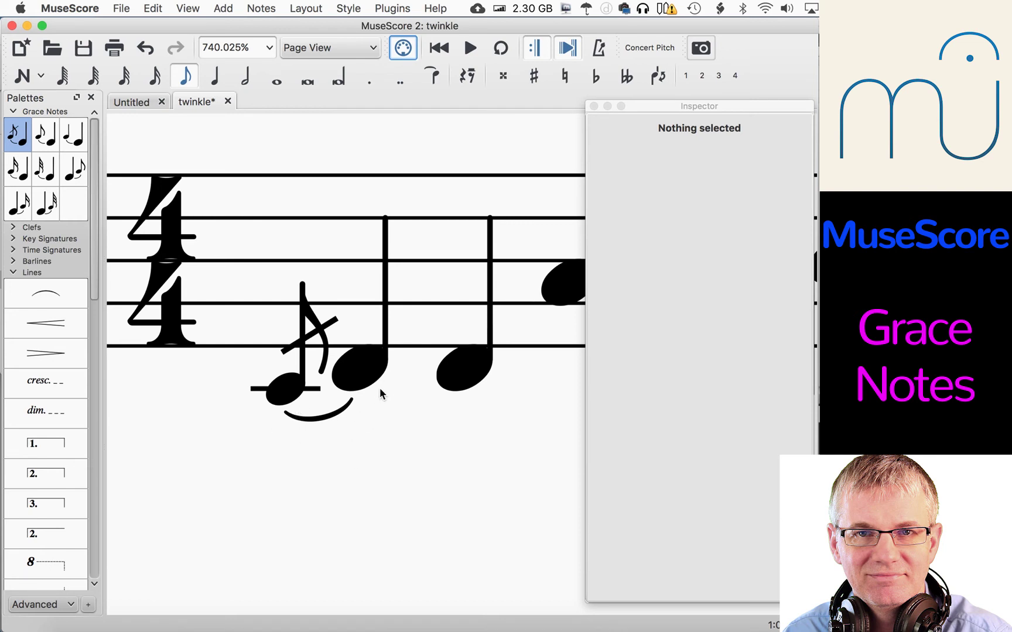
- Add a sixteenth grace note after the second D in measure 1 and raise its pitch to E4
scroll(408, 442, right, 2)
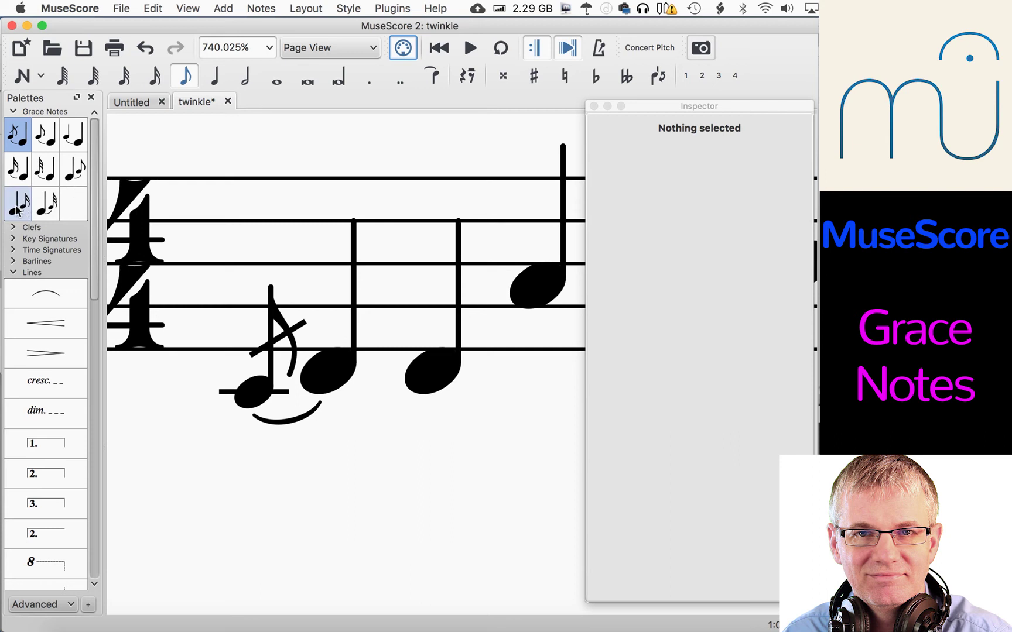
drag(17, 209, 443, 374)
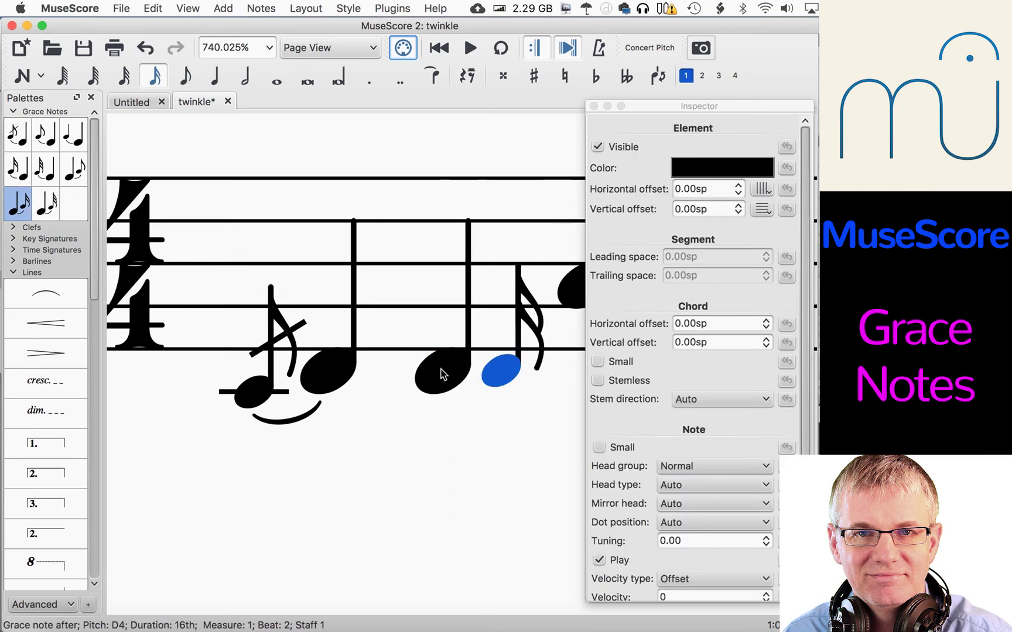
scroll(479, 423, right, 5)
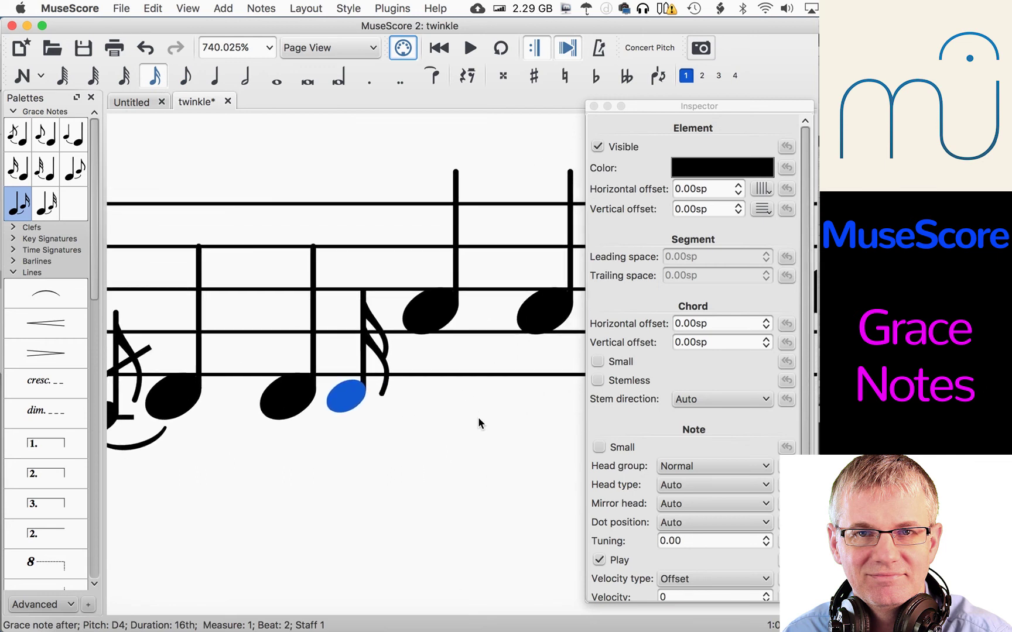
drag(350, 402, 352, 380)
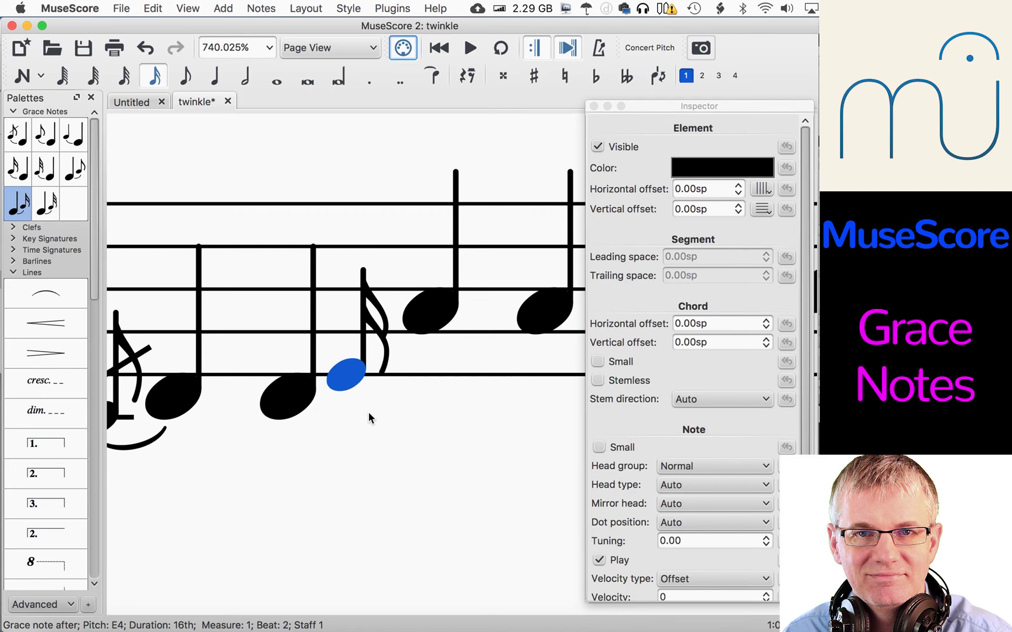
- Add a slur from the second D to the sixteenth grace note after it, and move both slur ends closer to the noteheads
scroll(368, 411, left, 5)
scroll(369, 411, up, 3)
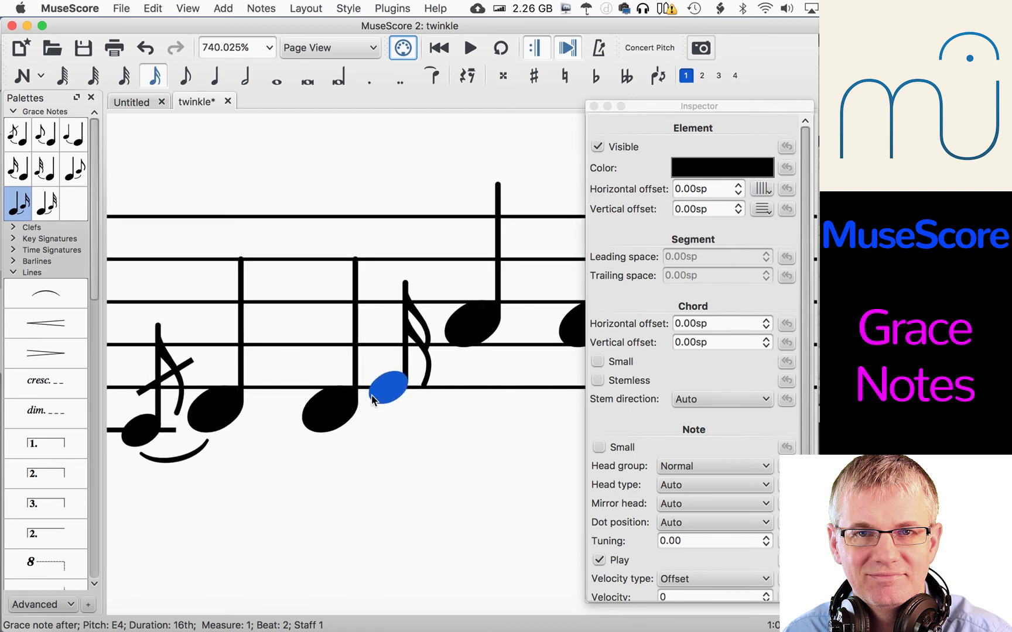
scroll(385, 426, down, 10)
scroll(384, 423, right, 2)
scroll(384, 423, up, 6)
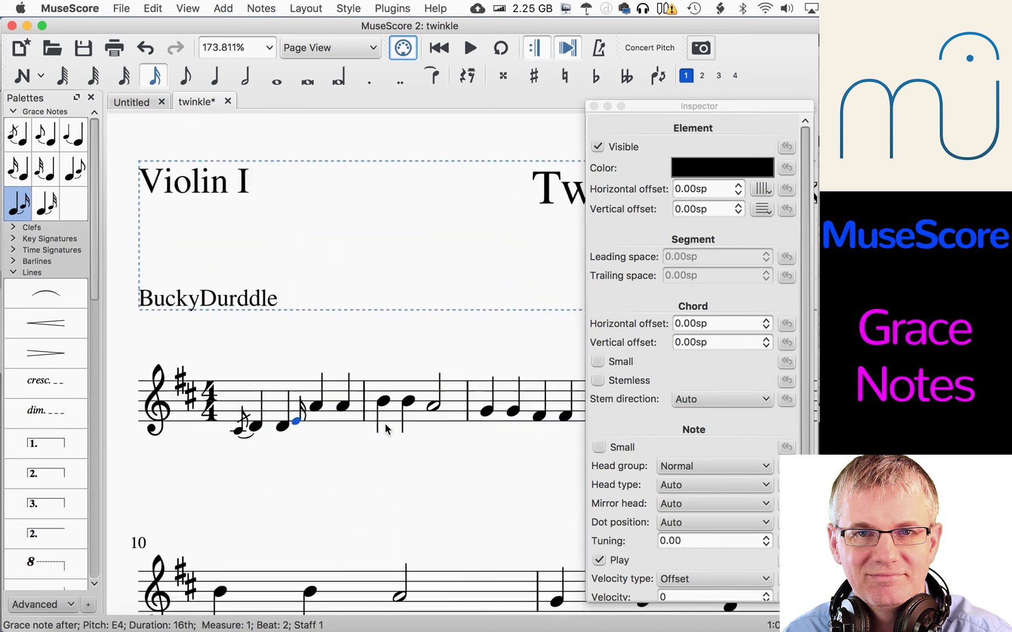
scroll(385, 423, up, 1)
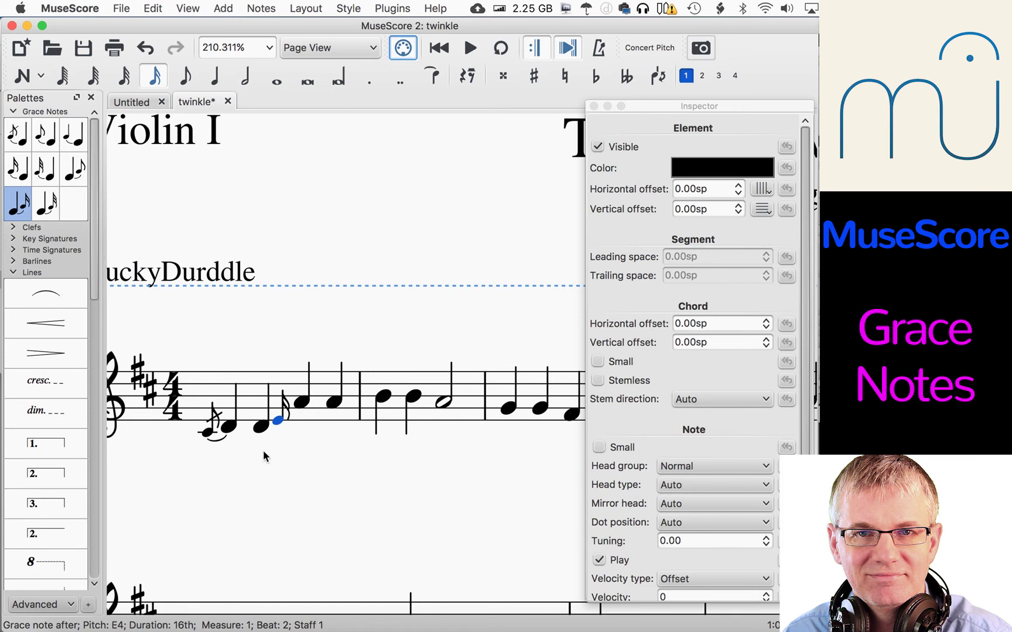
scroll(263, 449, up, 4)
scroll(264, 450, up, 1)
scroll(263, 450, left, 1)
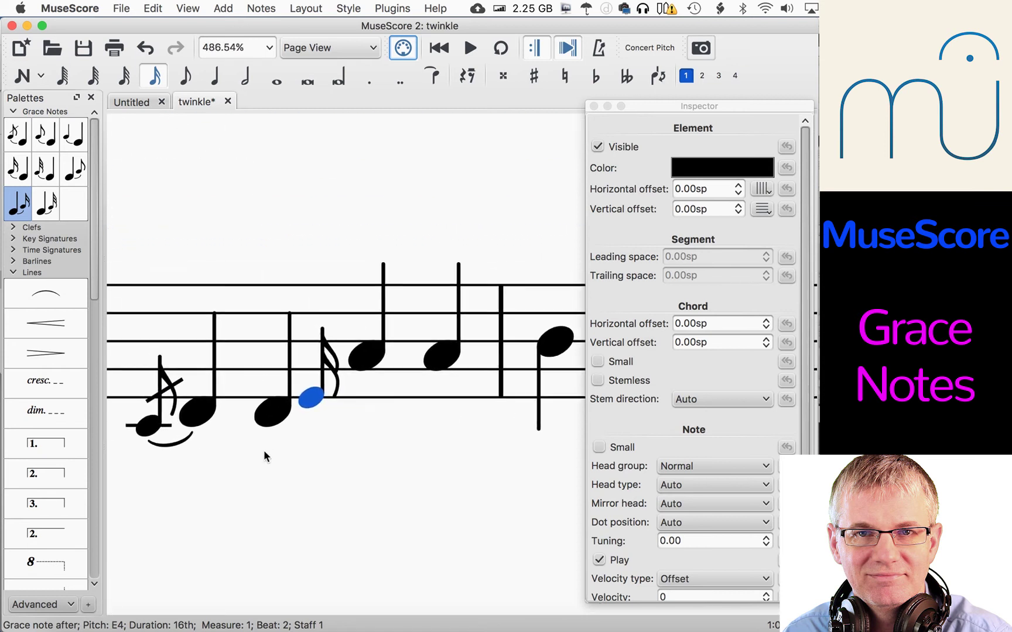
click(287, 412)
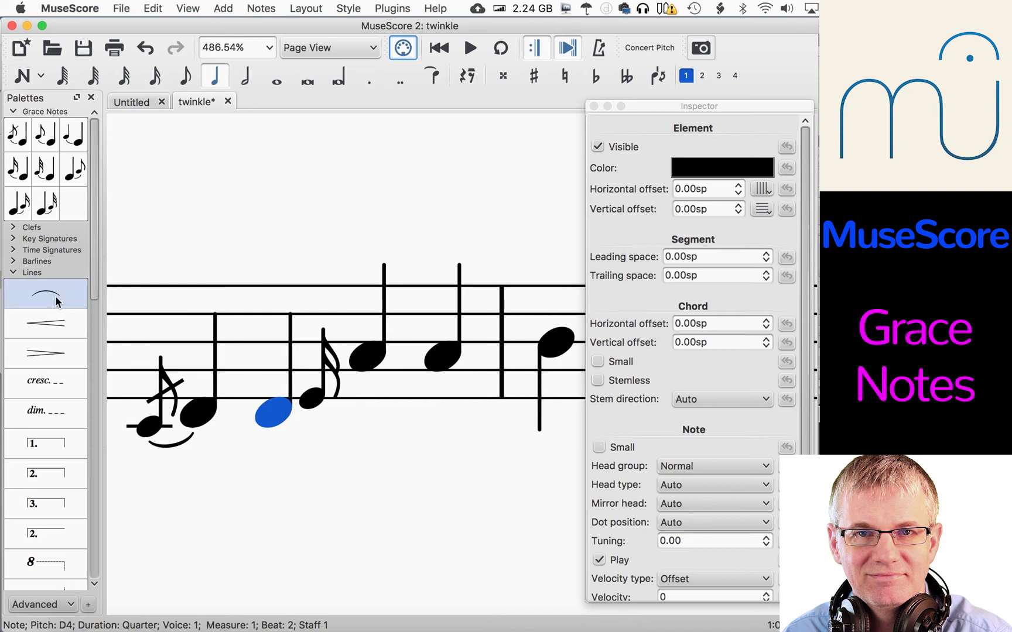
drag(57, 302, 278, 408)
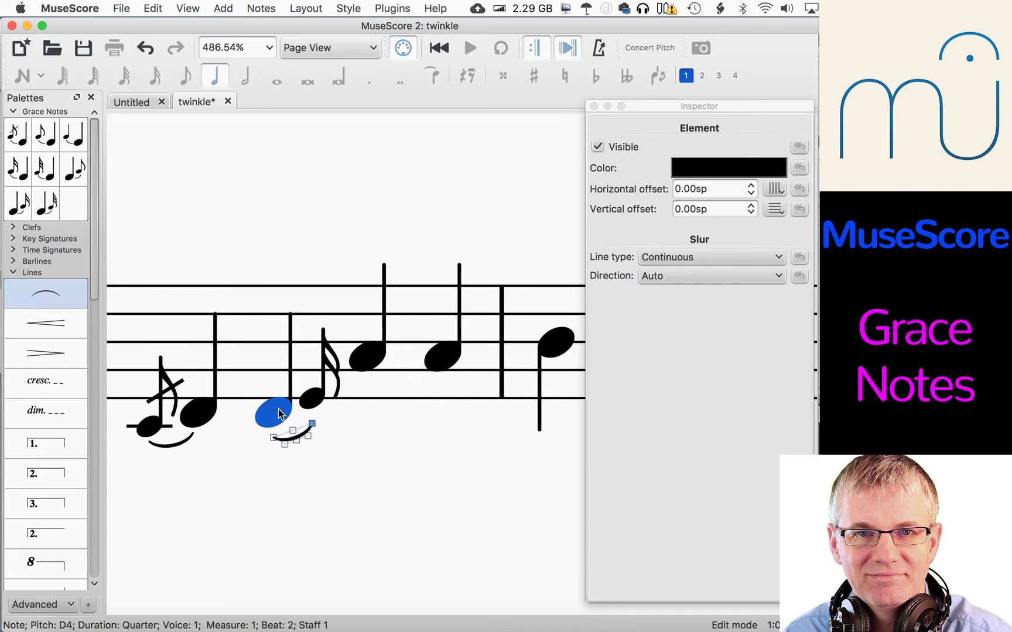
drag(313, 428, 314, 425)
click(273, 434)
drag(275, 435, 310, 415)
click(314, 418)
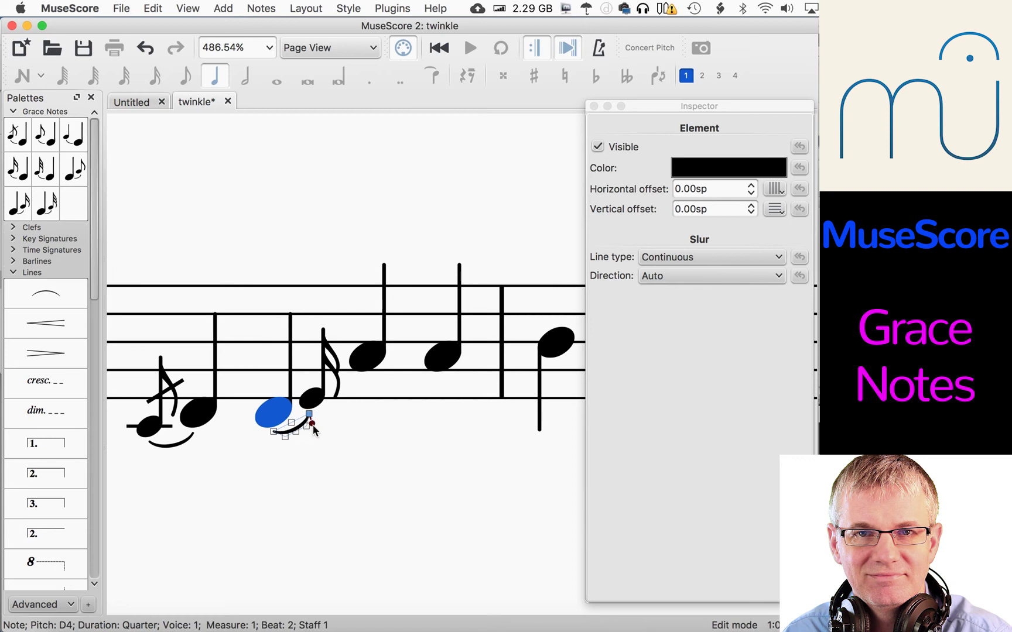
click(325, 472)
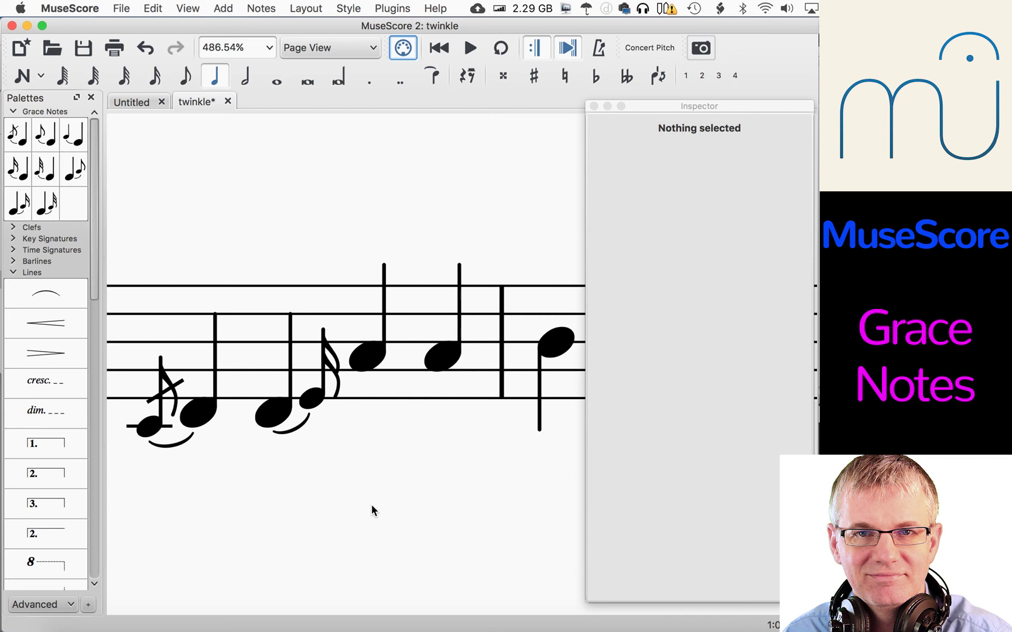
- Add an eighth-note appoggiatura before the first A on beat 3 of measure 1
scroll(371, 504, down, 5)
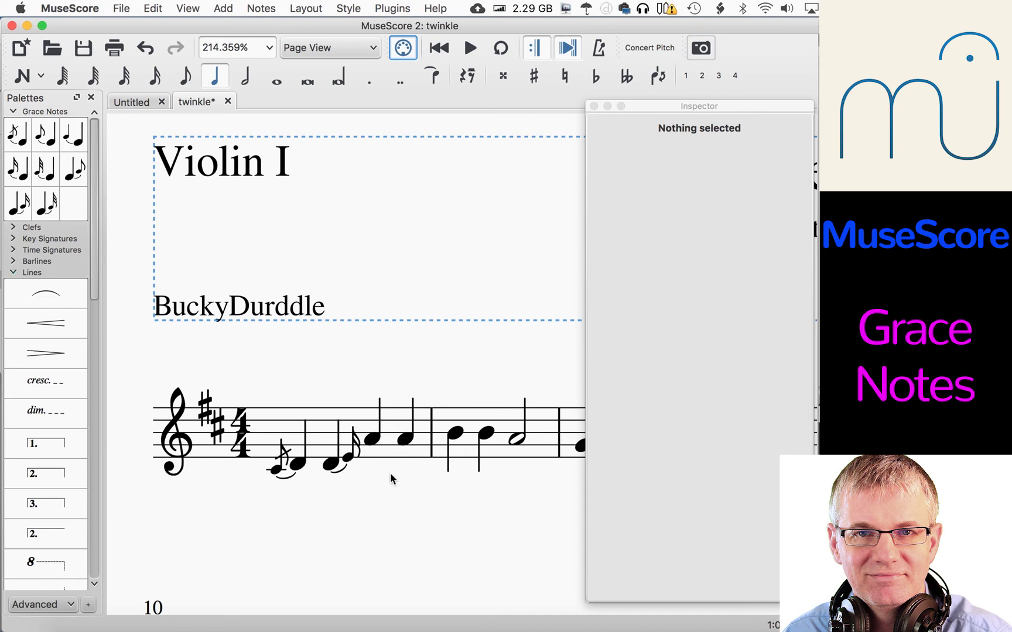
scroll(390, 472, up, 5)
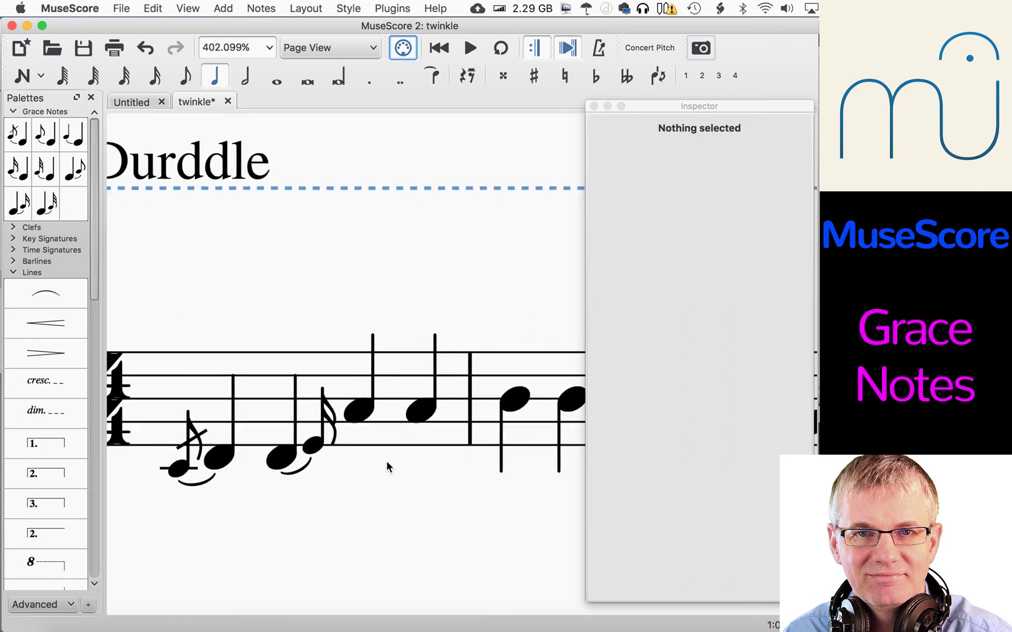
click(363, 415)
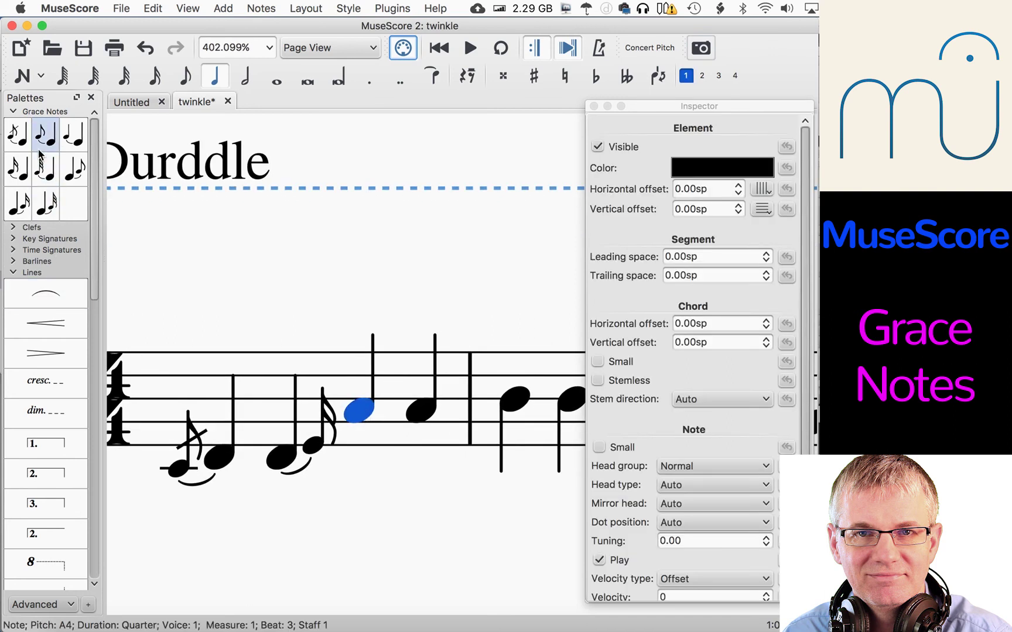
drag(46, 147, 363, 417)
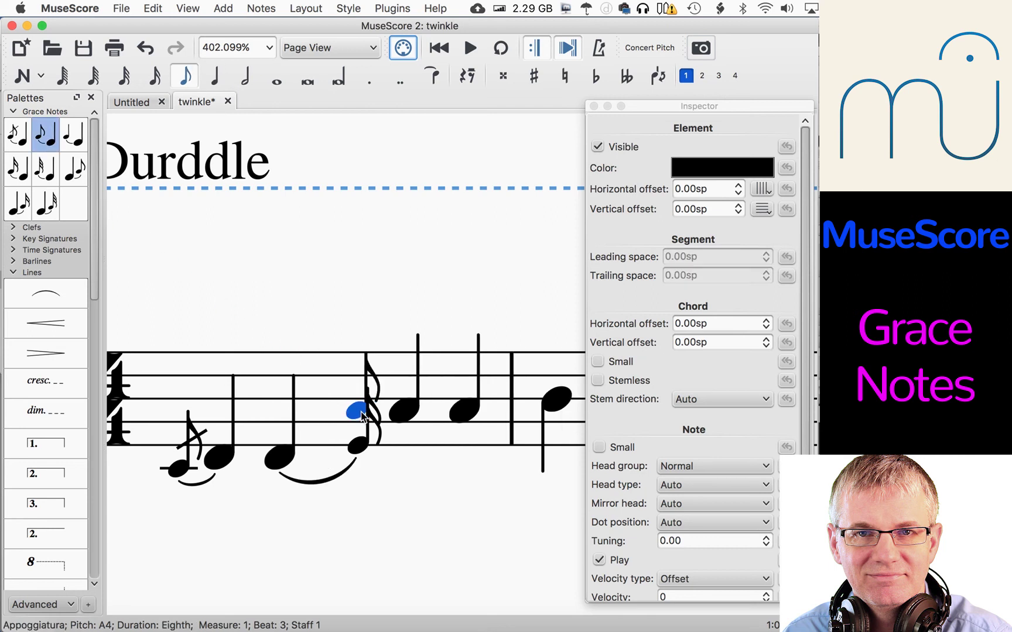
- Delete all the grace notes in measure 1, along with the two slurs attached to them
click(357, 449)
key(Delete)
click(329, 481)
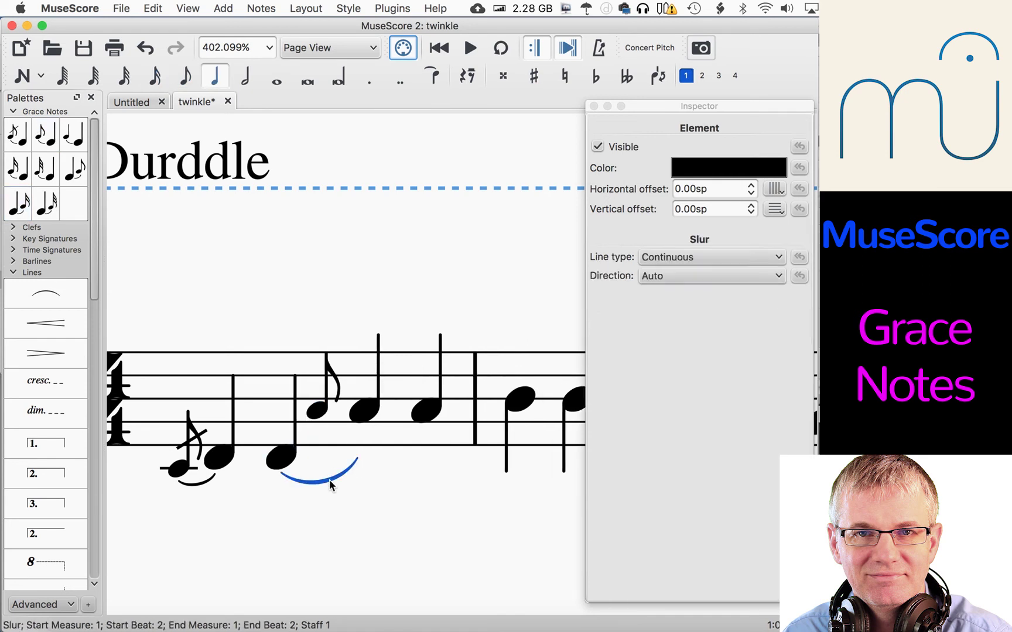
key(Delete)
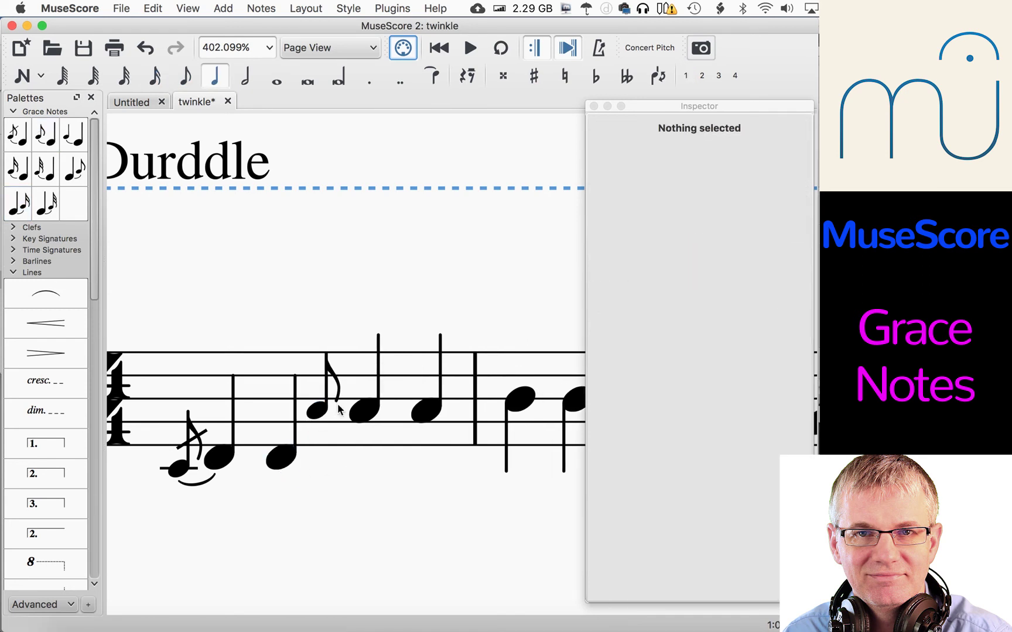
click(179, 469)
key(Delete)
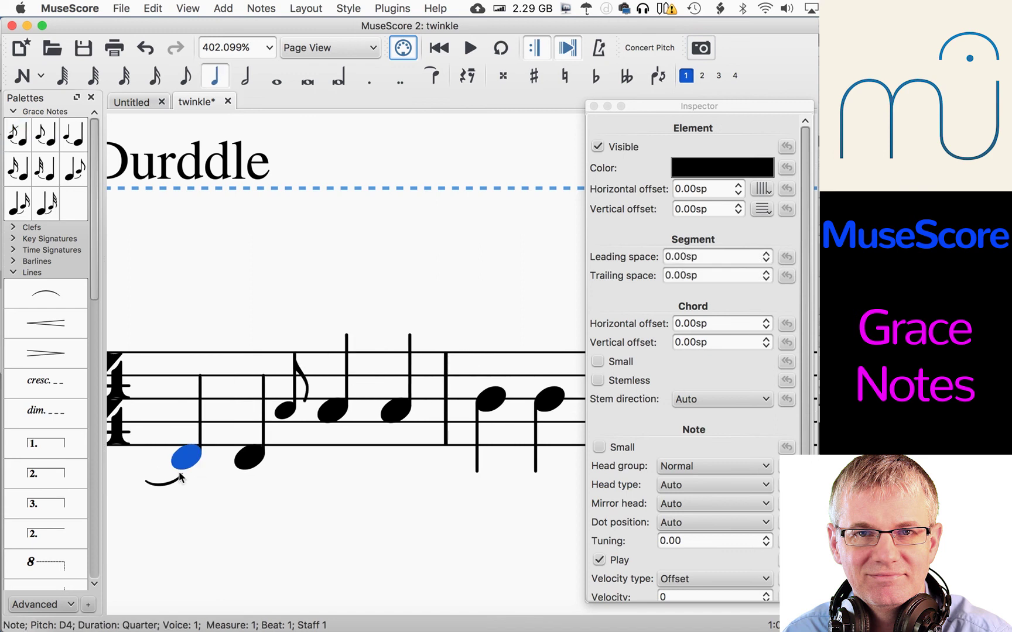
click(175, 482)
key(Delete)
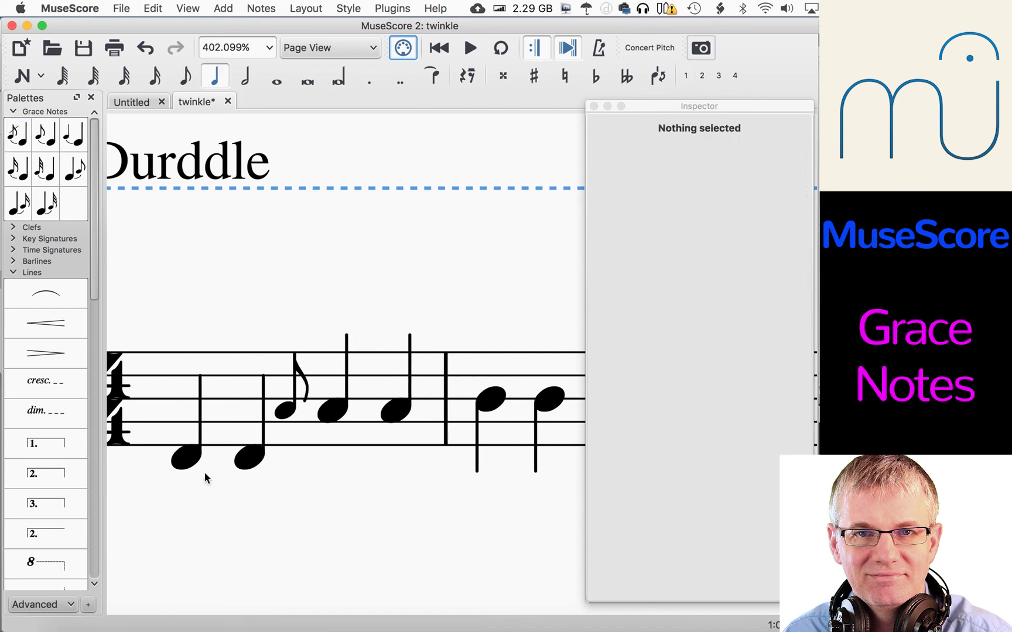
click(288, 411)
key(5)
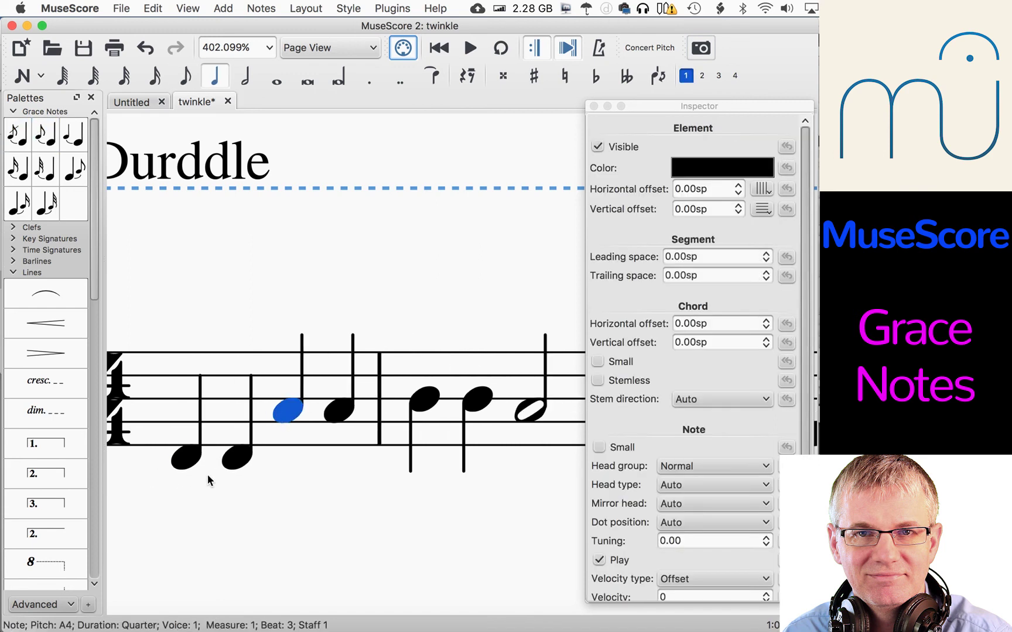
- Add two eighth-note appoggiaturas before the first D of measure 1
scroll(208, 480, left, 5)
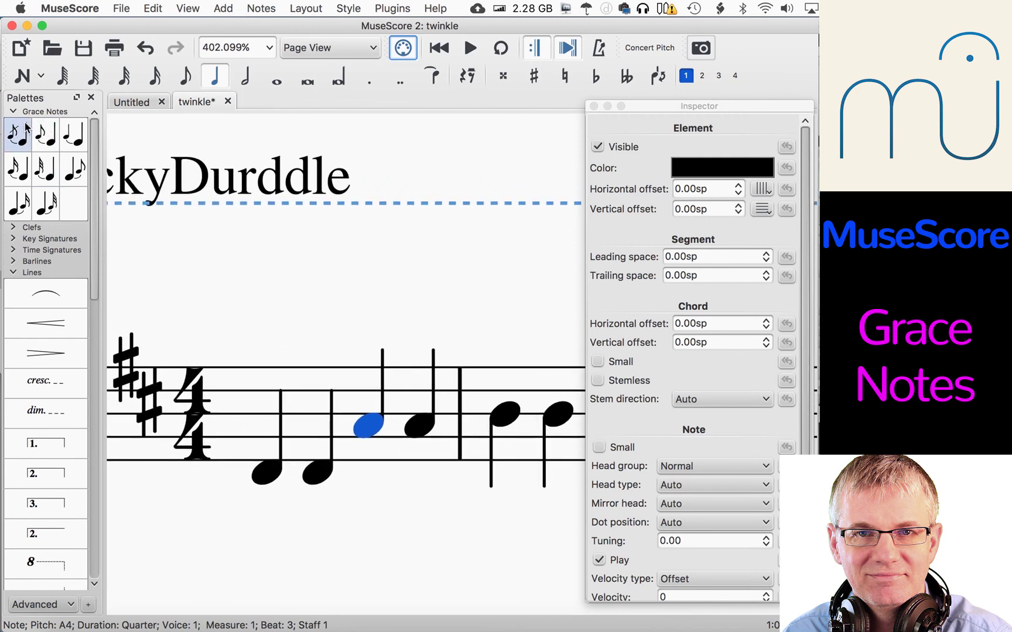
drag(46, 135, 269, 476)
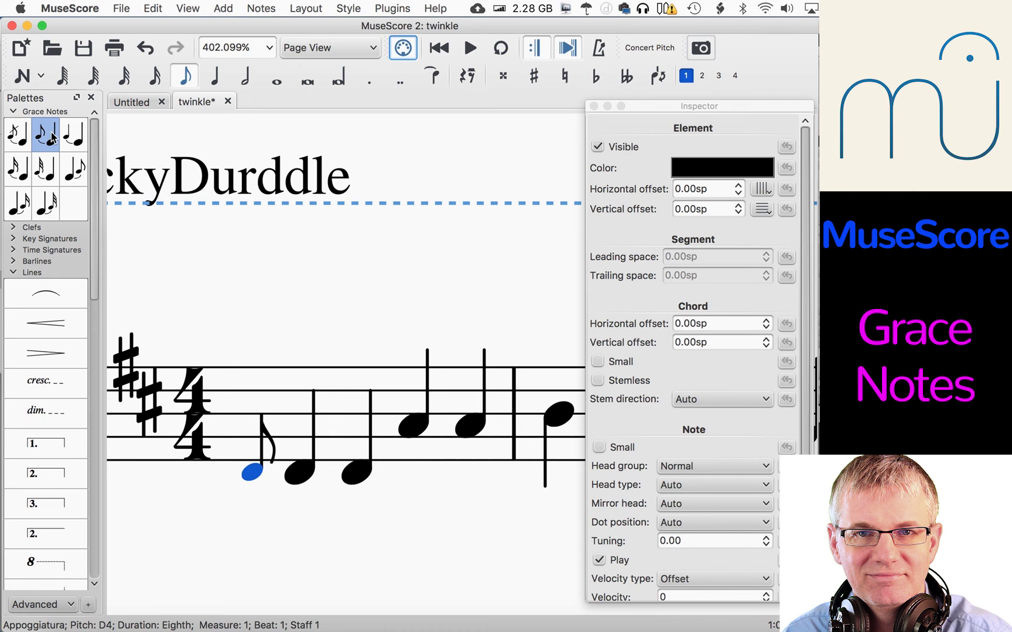
drag(52, 137, 299, 472)
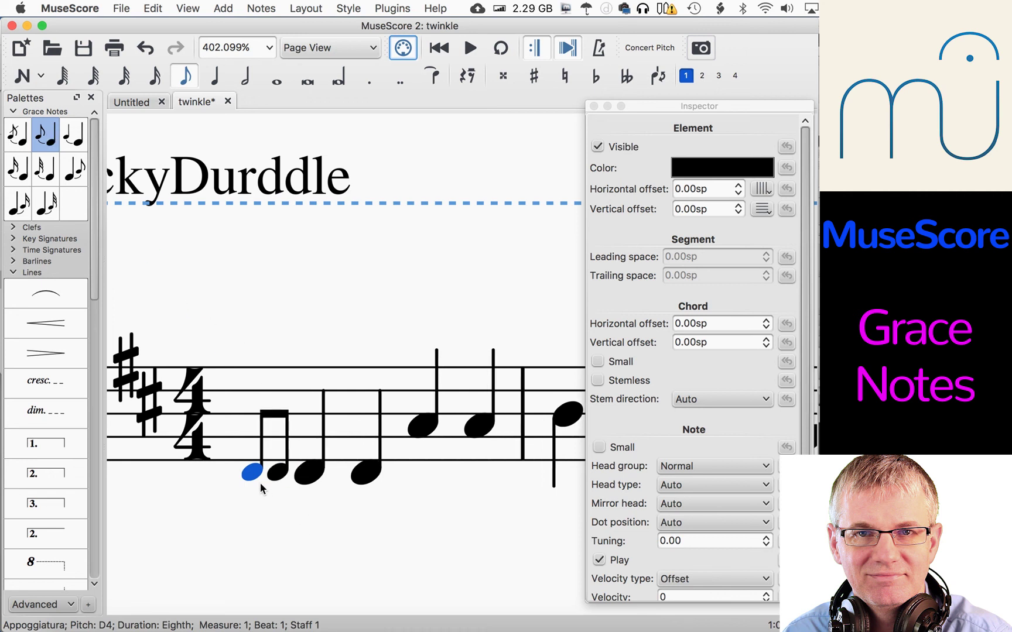
- Raise the first appoggiatura to F#4 and the second one to E4
key(Up)
key(Up)
key(Up)
key(Up)
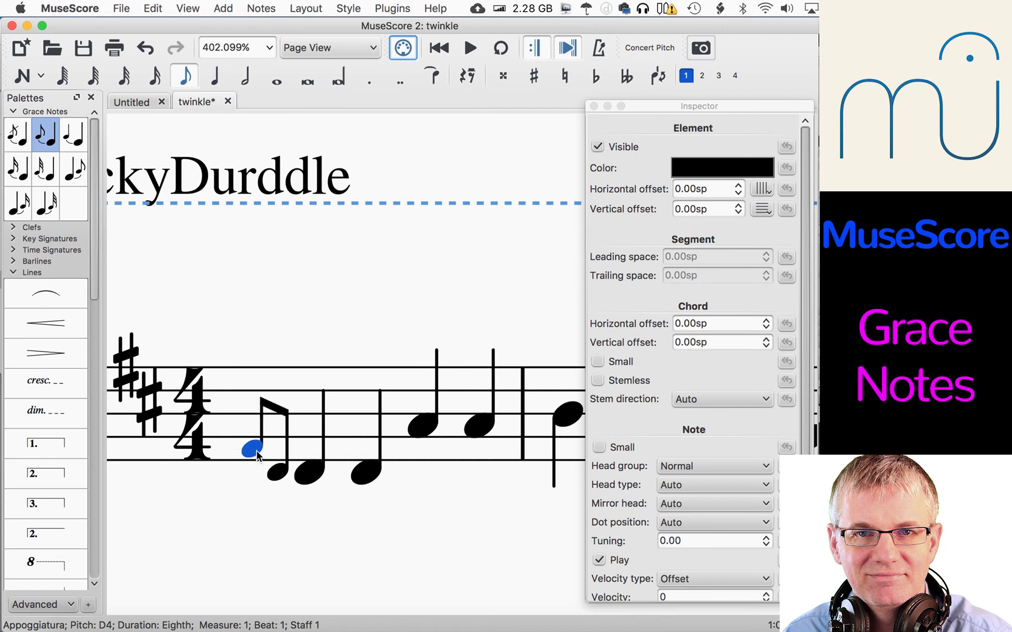
drag(275, 472, 277, 462)
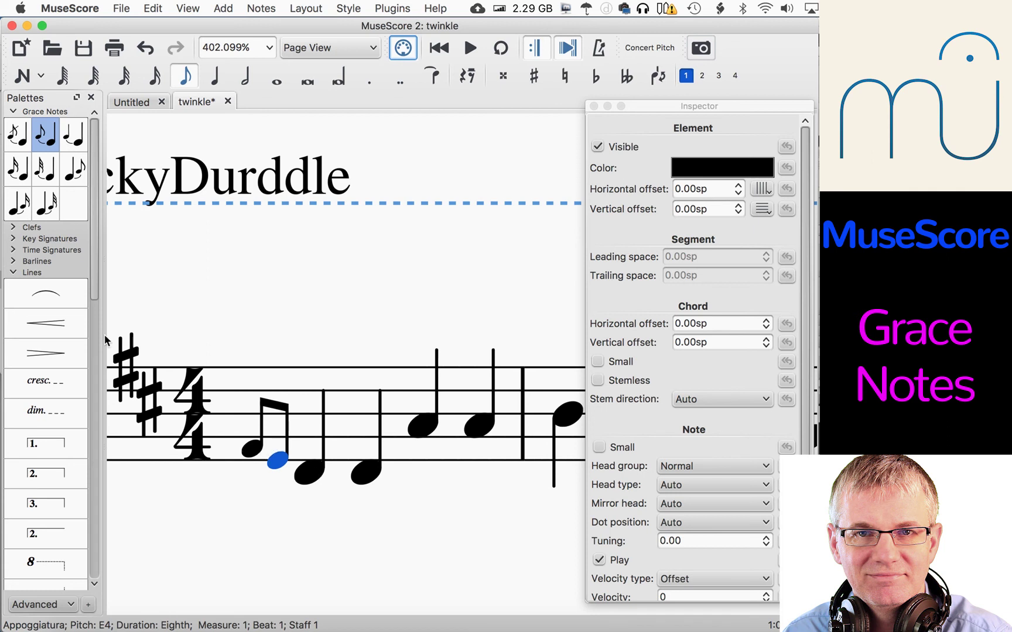
- Add a slur from the first appoggiatura, stretch its end to the main D, move its start closer to the notehead, and deselect it
mouse_move(42, 291)
mouse_down()
mouse_move(253, 452)
mouse_move(76, 361)
mouse_move(36, 299)
mouse_up()
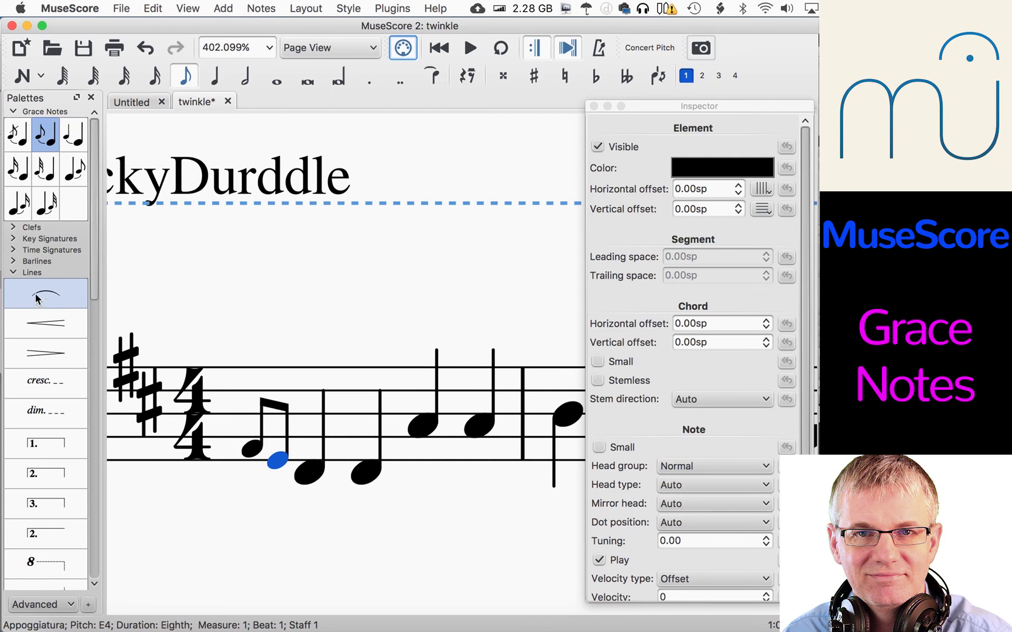
click(252, 450)
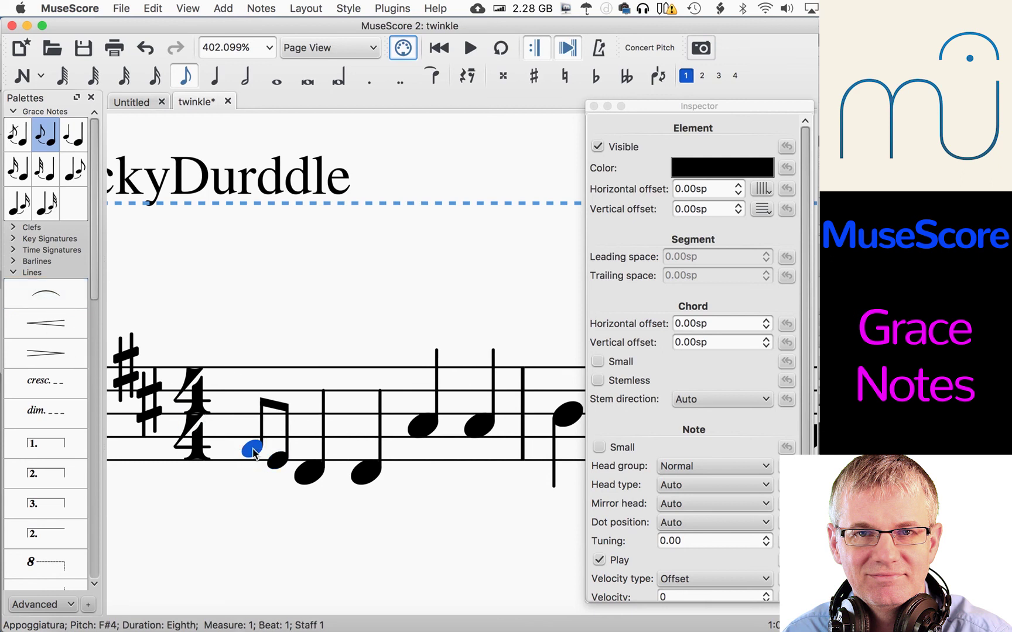
click(287, 9)
mouse_move(266, 5)
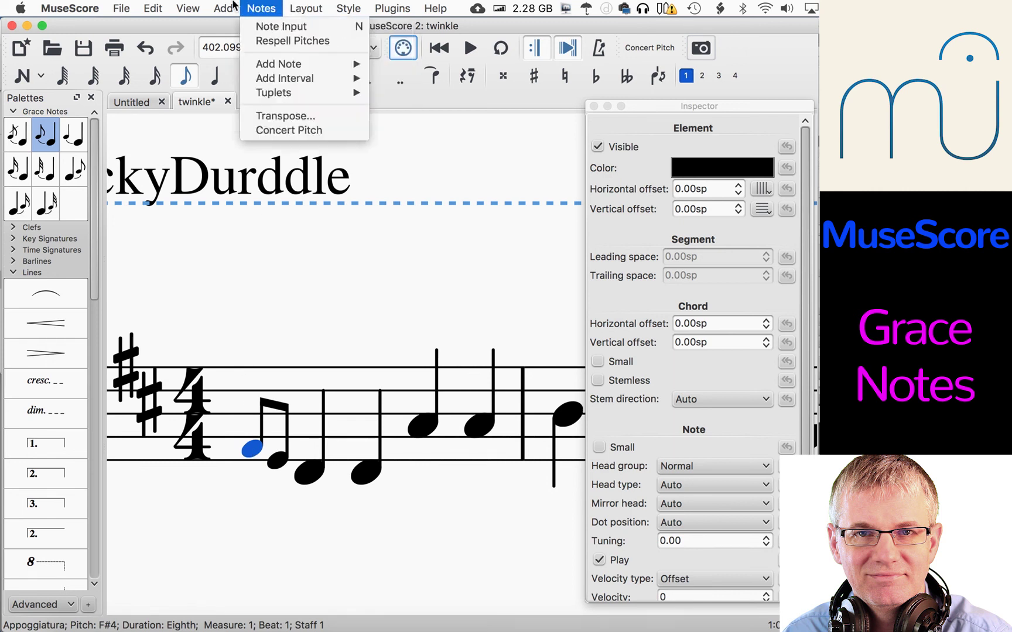
mouse_move(225, 7)
mouse_move(237, 70)
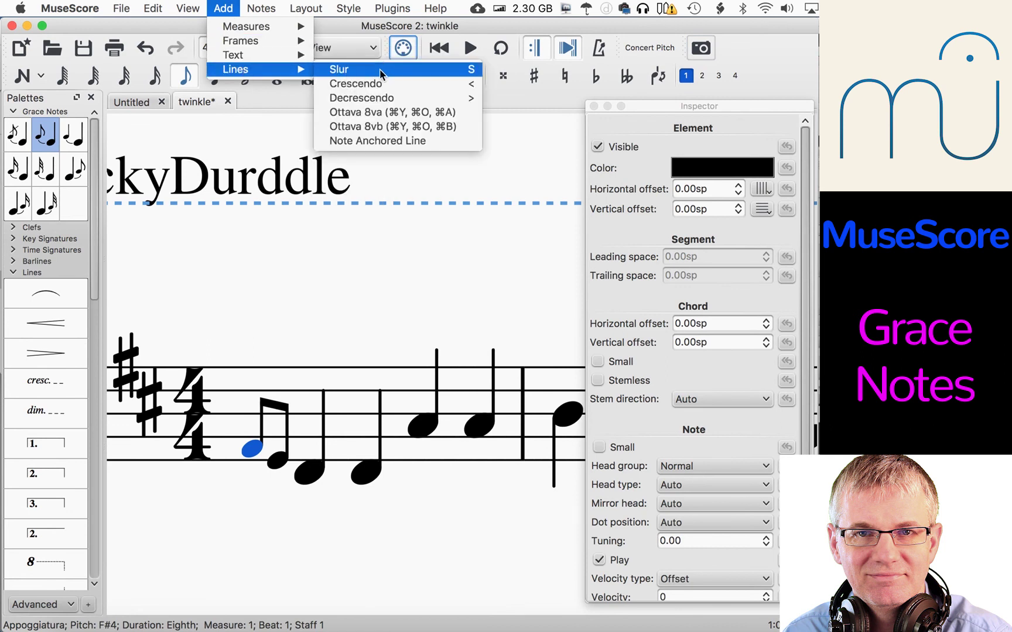
click(385, 71)
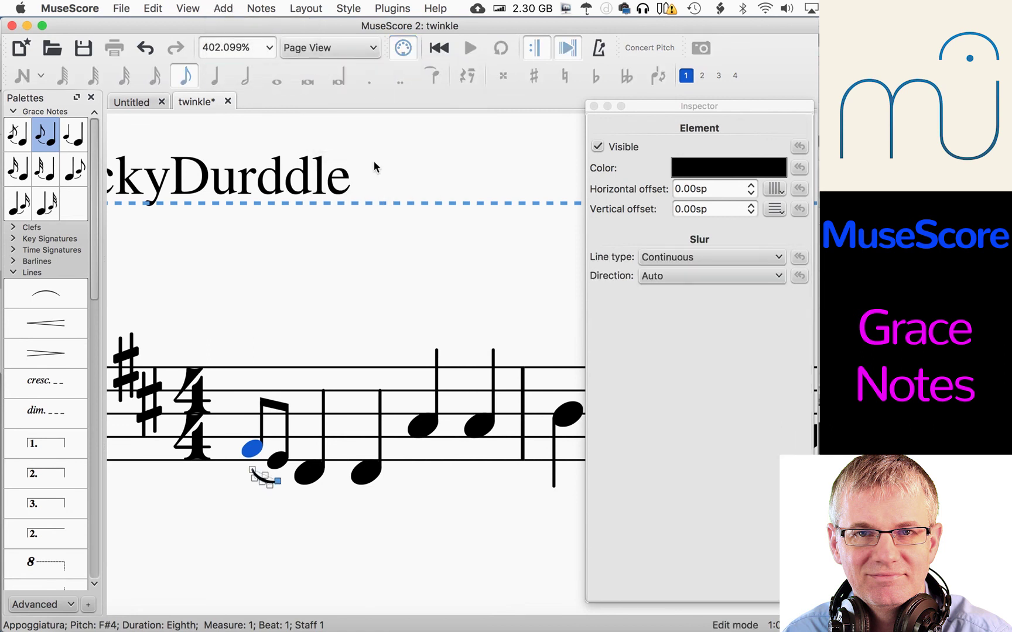
drag(283, 480, 249, 463)
click(251, 470)
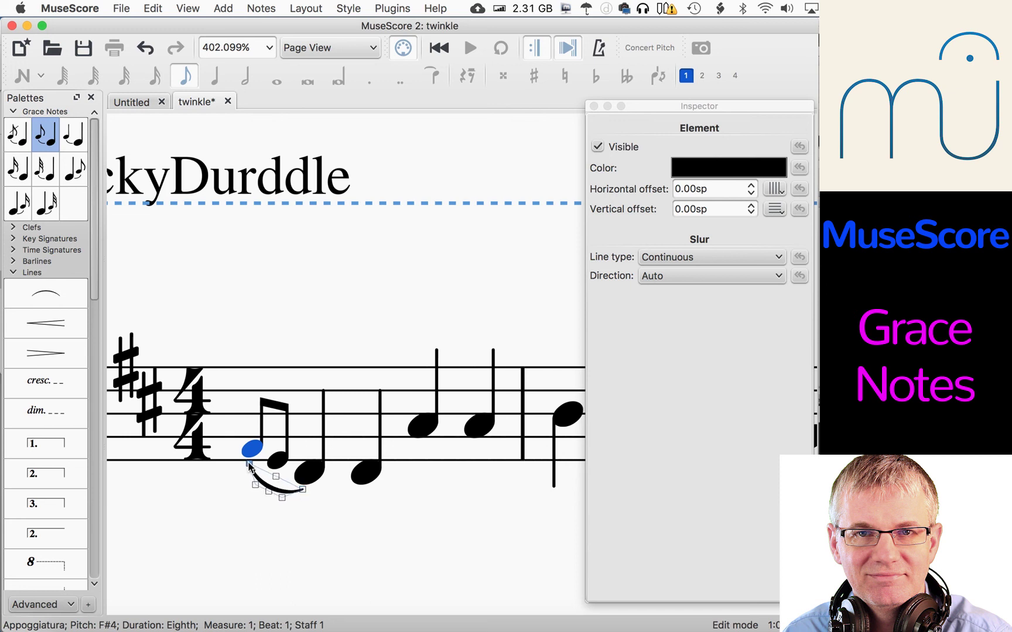
click(311, 524)
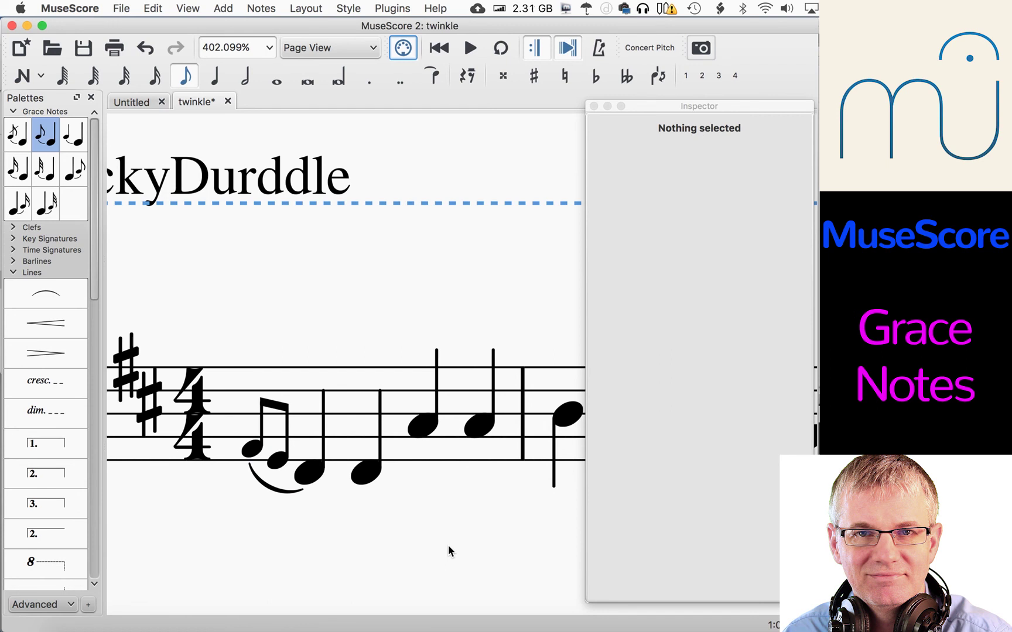
- Raise the pitch of the first appoggiatura to G4
click(253, 449)
key(Up)
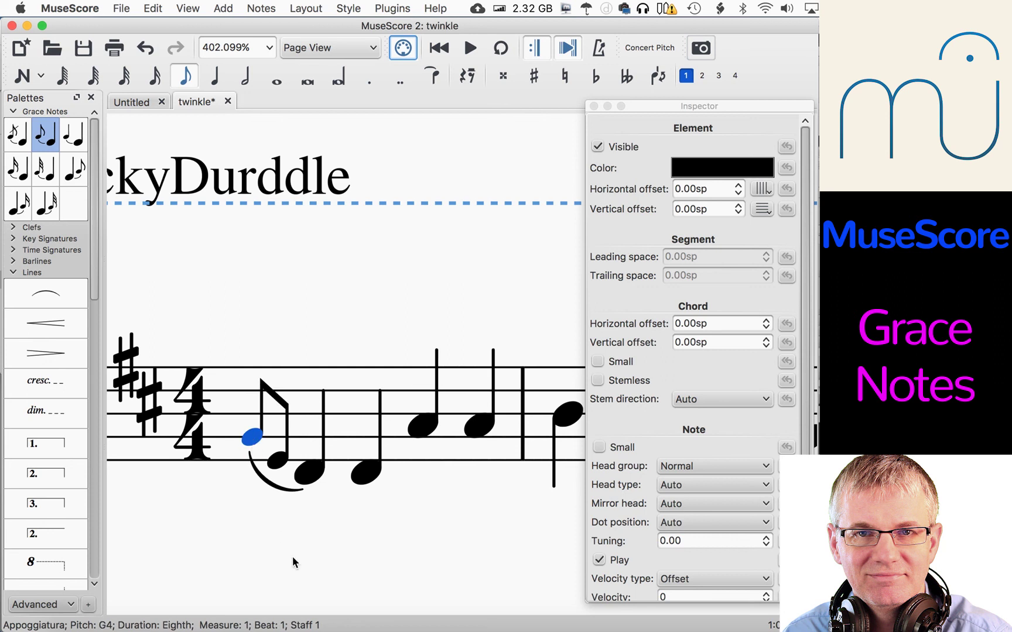